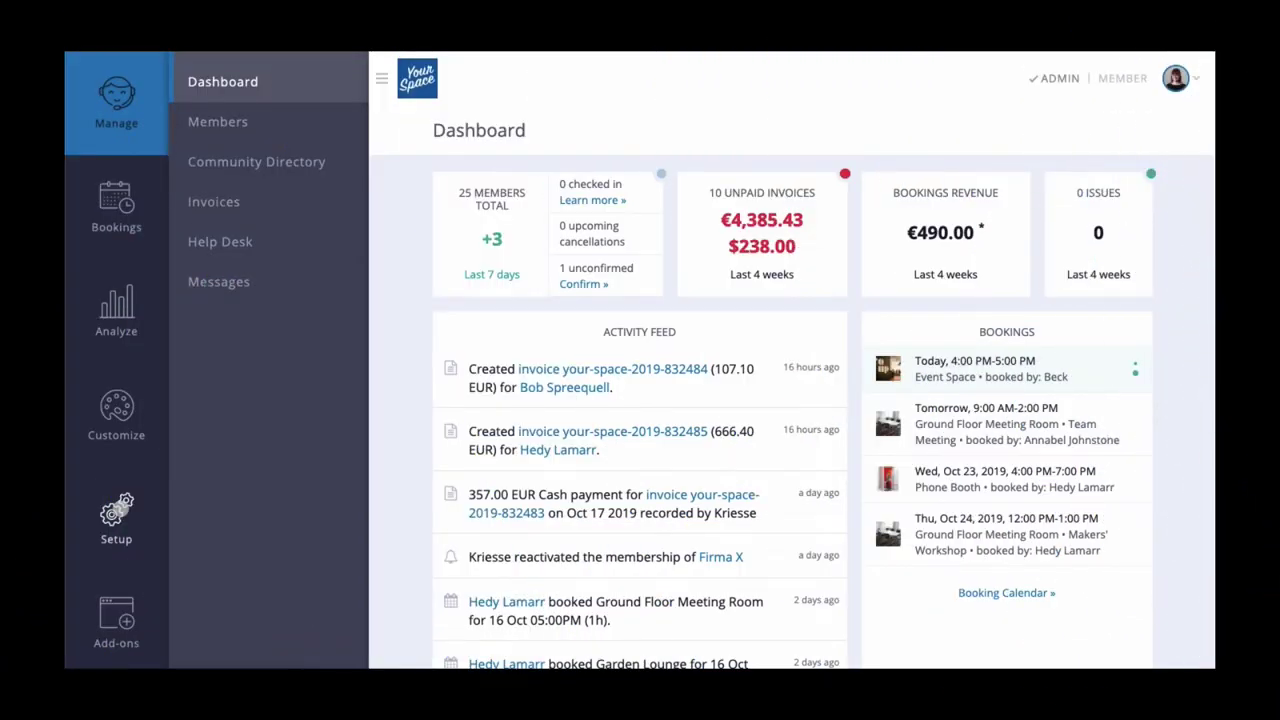
- Go to Setup > Plans and scroll down to the Part-Time plan
{"action": "left_click", "coordinate": [122, 505]}
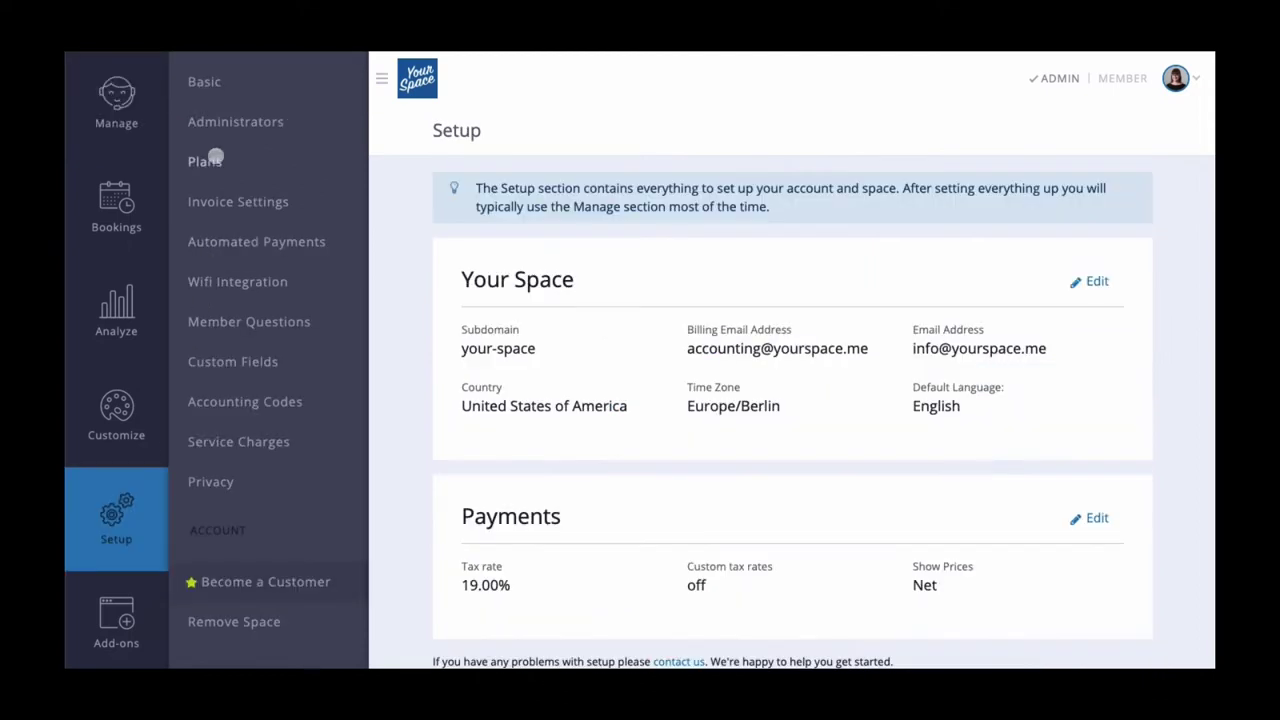
{"action": "left_click", "coordinate": [215, 157]}
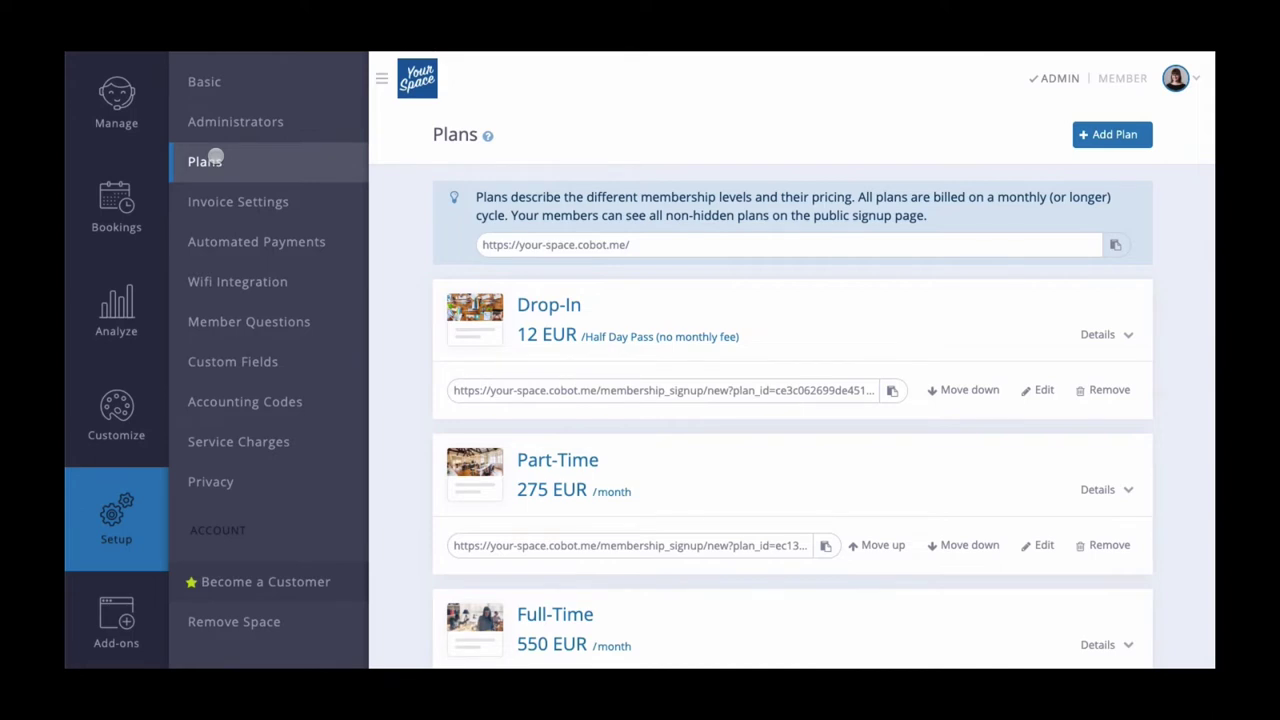
{"action": "scroll", "coordinate": [337, 182], "scroll_direction": "down", "scroll_amount": 3}
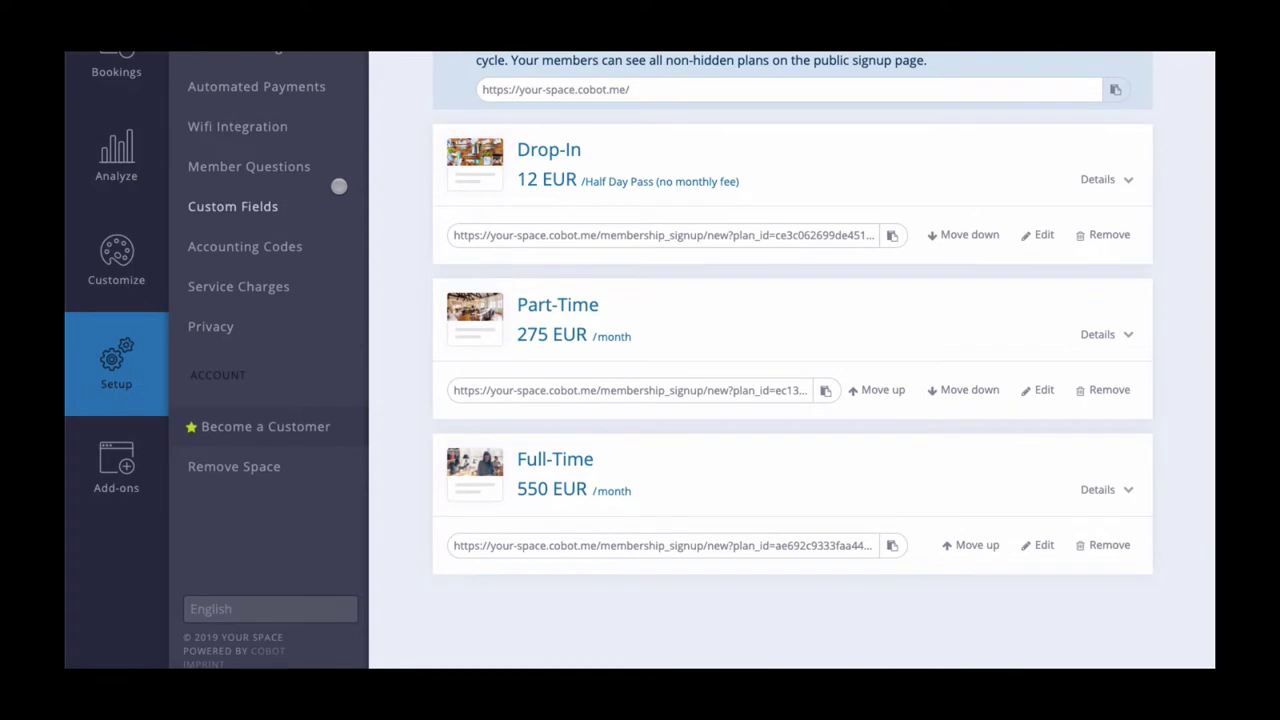
- Open the Part-Time plan editor and highlight its name and description
{"action": "left_click", "coordinate": [1038, 389]}
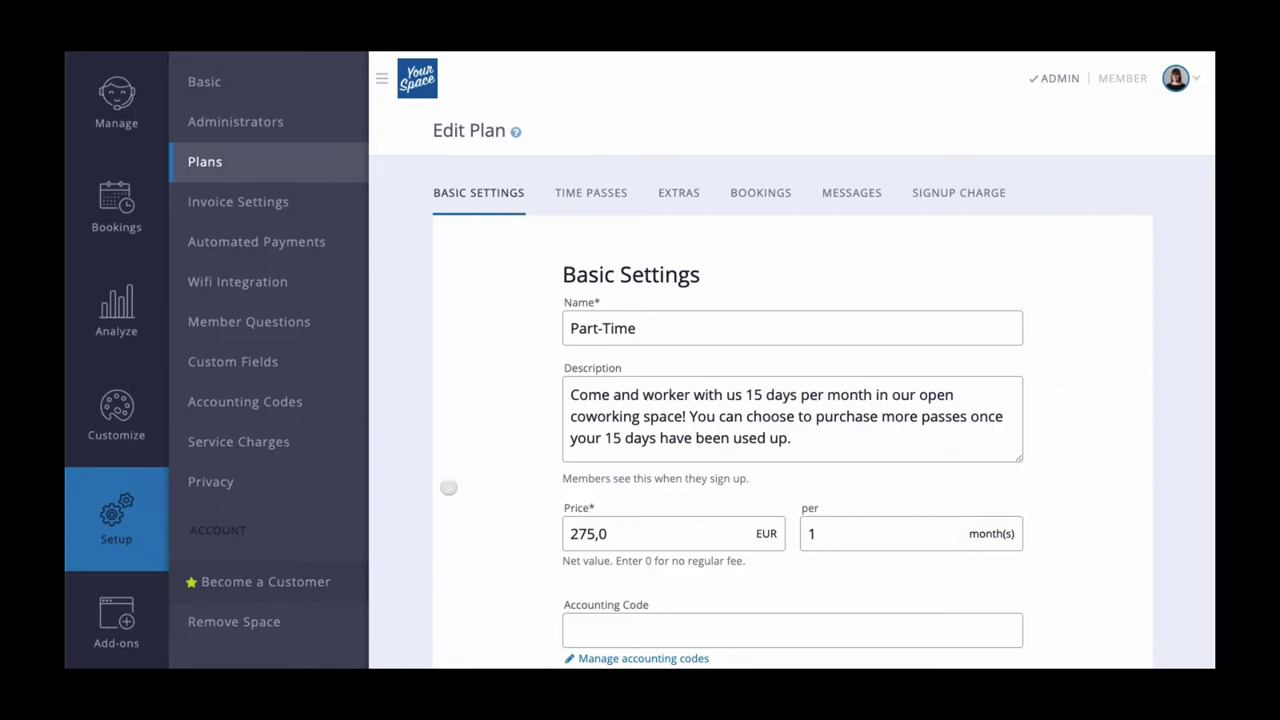
{"action": "left_click", "coordinate": [668, 328]}
{"action": "left_click_drag", "start_coordinate": [668, 328], "coordinate": [542, 328]}
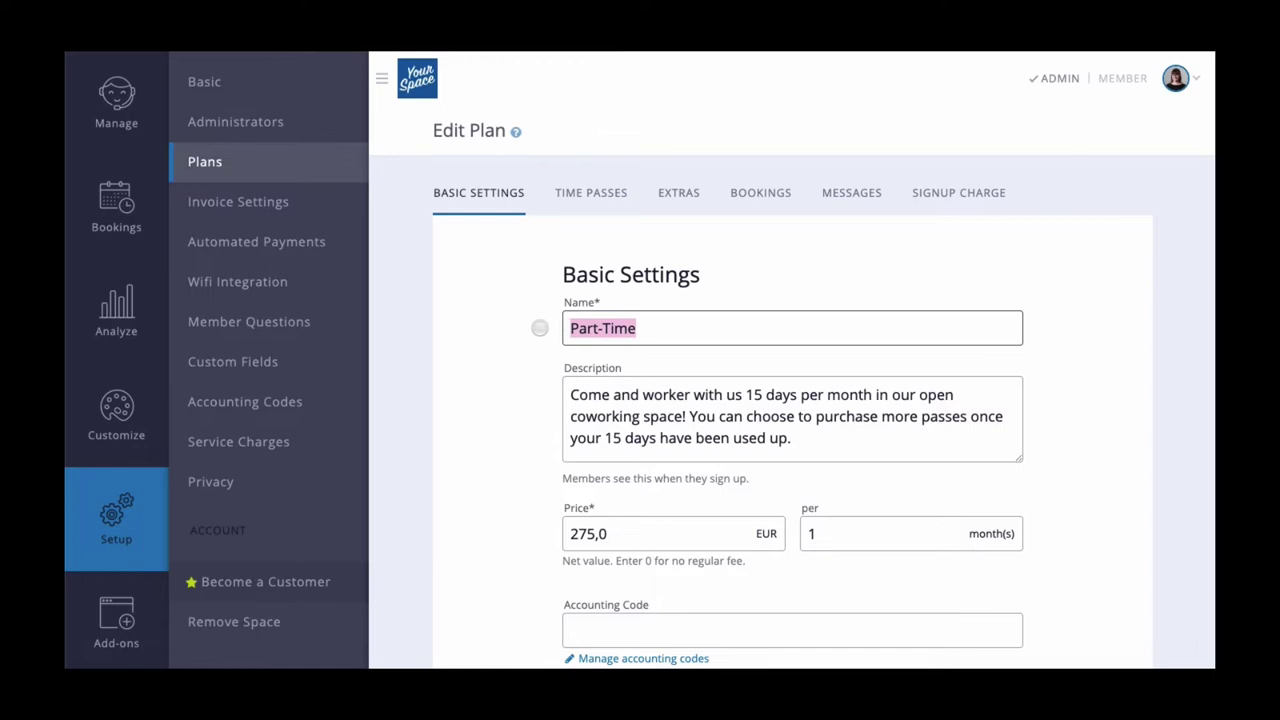
{"action": "left_click_drag", "start_coordinate": [798, 438], "coordinate": [559, 386]}
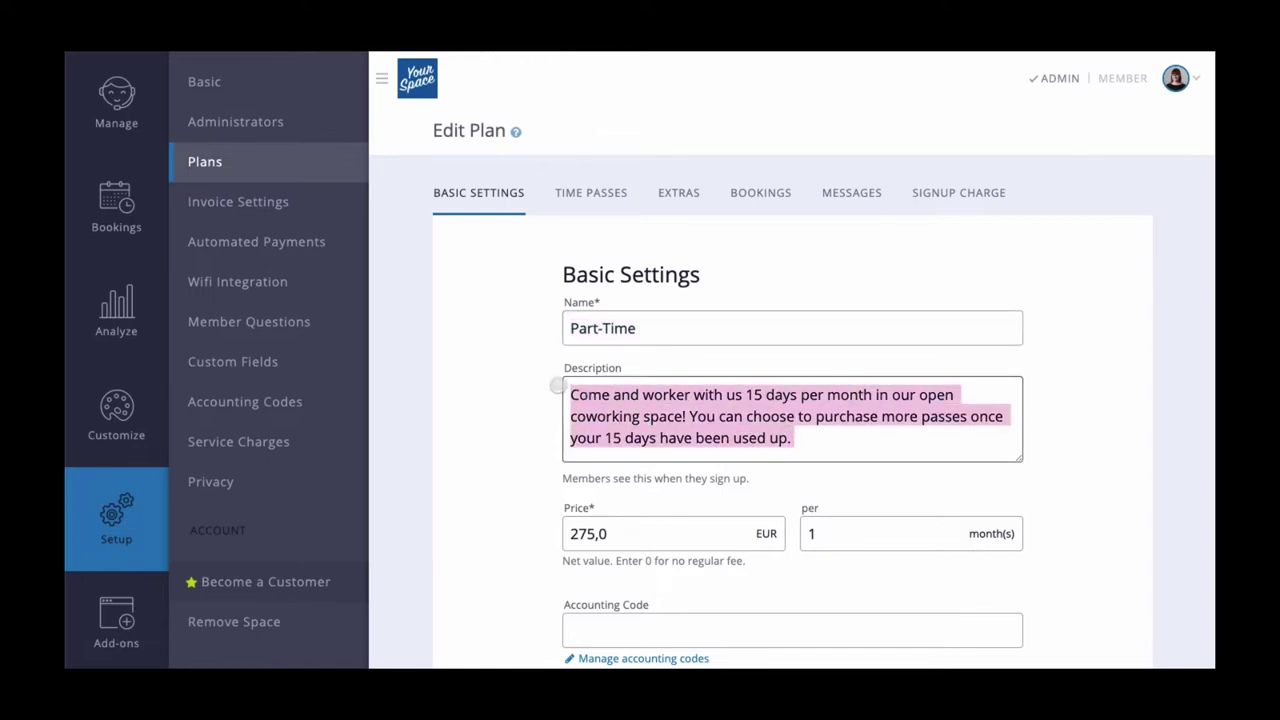
- Start entering a new billing interval in months
{"action": "left_click", "coordinate": [828, 522]}
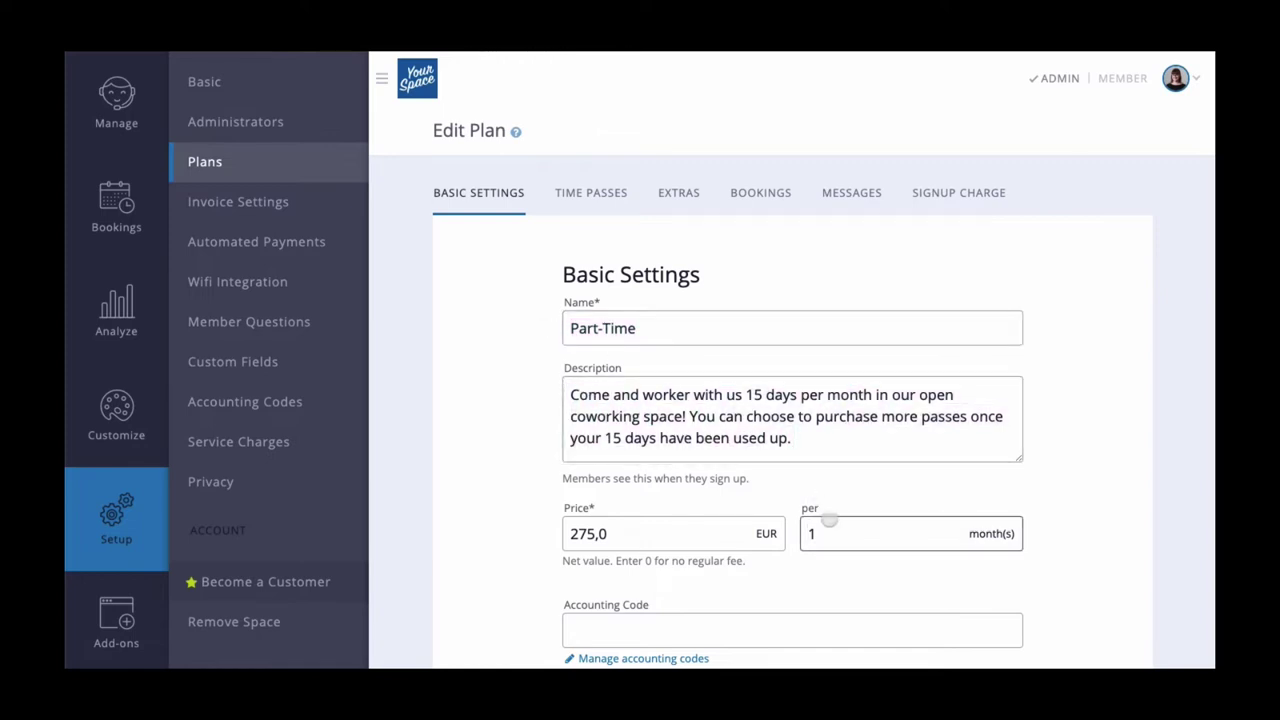
{"action": "type", "text": "1"}
{"action": "key", "text": "BackSpace"}
- Enter 12 as the billing interval in months
{"action": "type", "text": "12"}
{"action": "scroll", "coordinate": [850, 514], "scroll_direction": "down", "scroll_amount": 5}
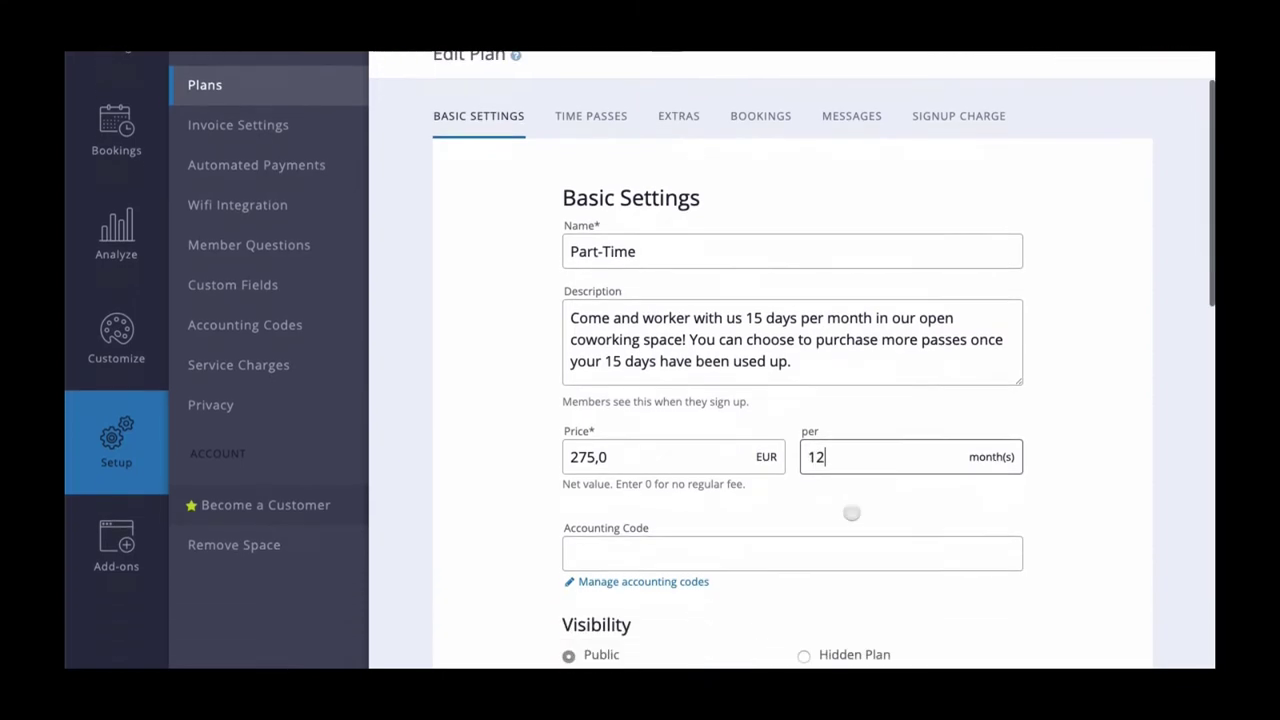
{"action": "scroll", "coordinate": [850, 516], "scroll_direction": "down", "scroll_amount": 5}
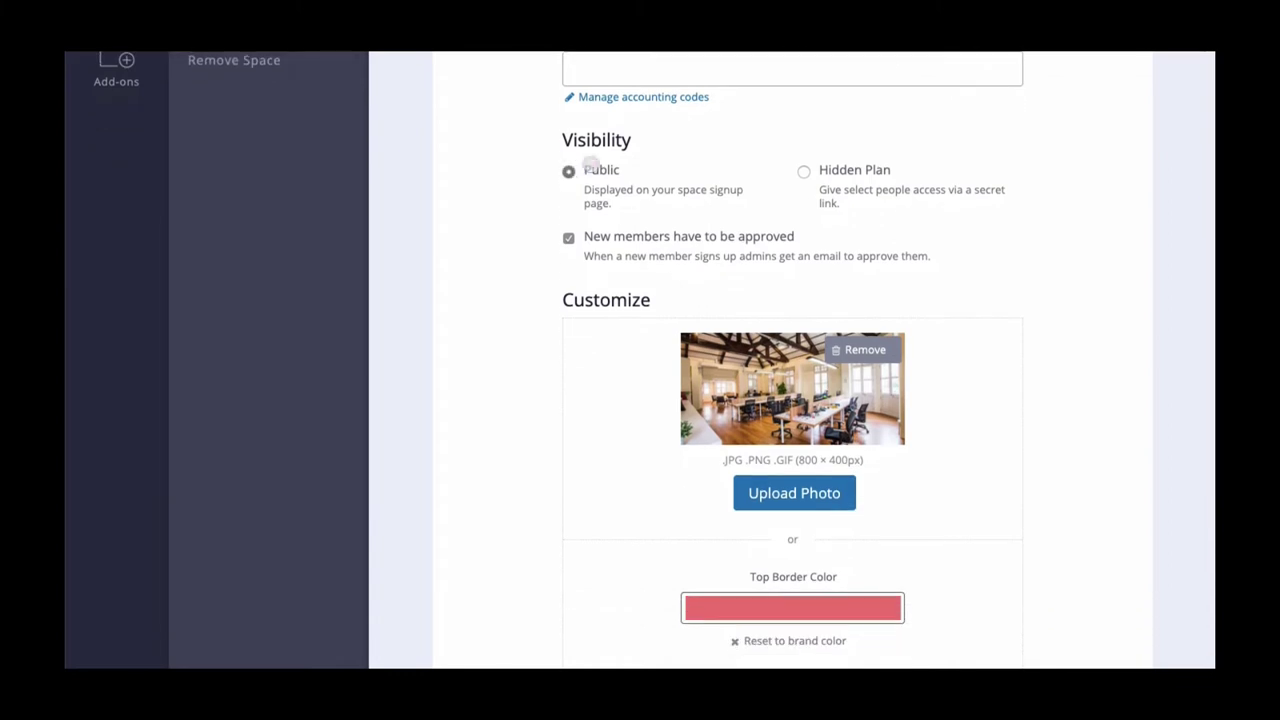
- Switch the plan's visibility from Public to Hidden Plan, requiring new-member approval
{"action": "left_click_drag", "start_coordinate": [583, 170], "coordinate": [619, 168]}
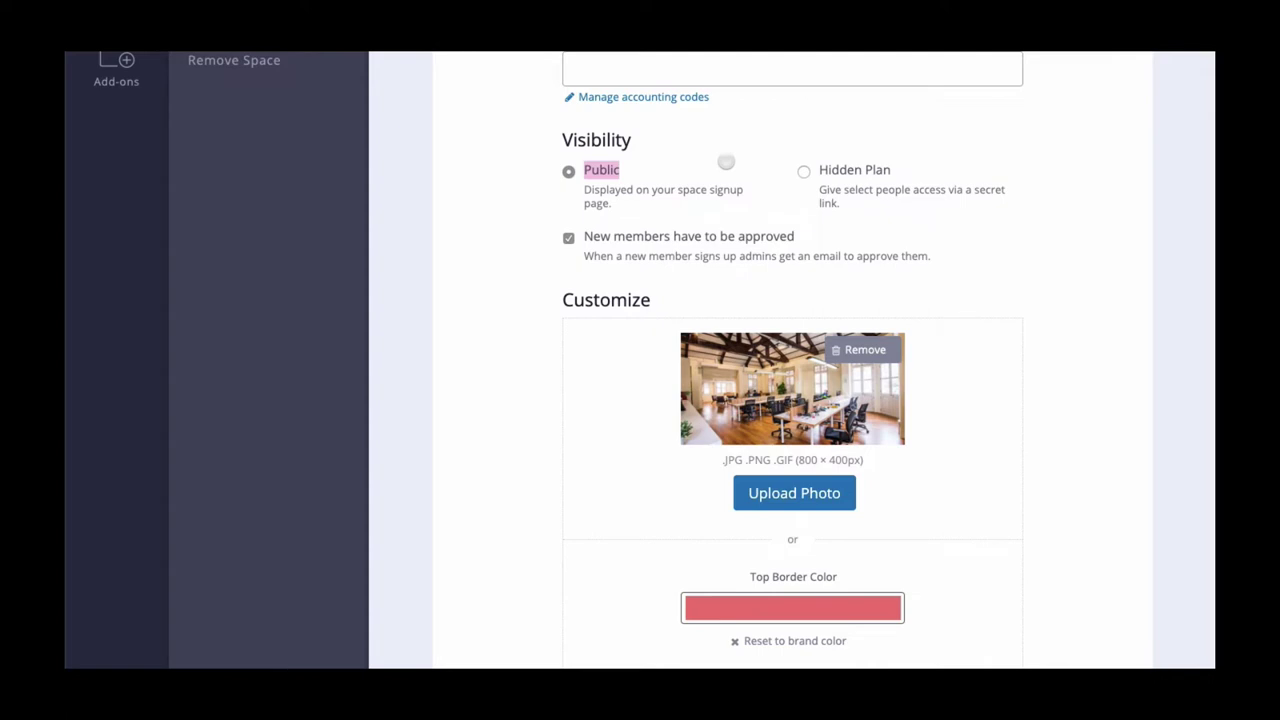
{"action": "left_click", "coordinate": [805, 170]}
{"action": "left_click_drag", "start_coordinate": [819, 170], "coordinate": [888, 168]}
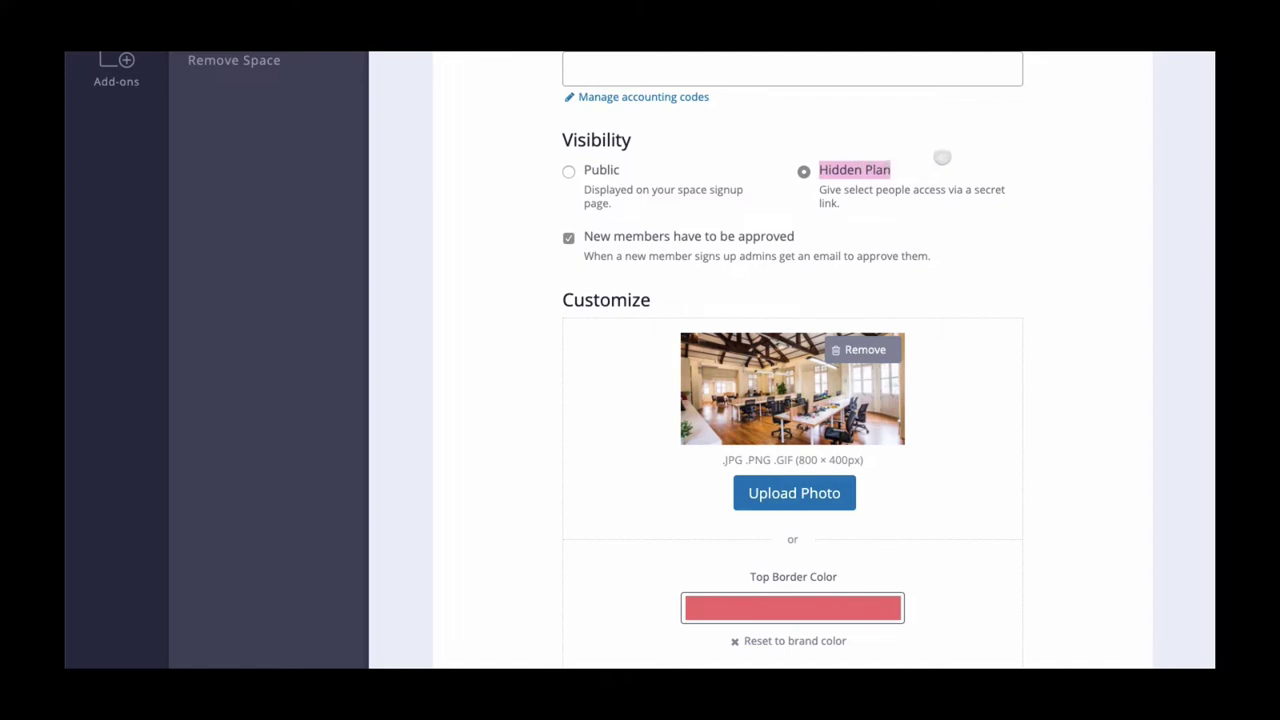
{"action": "left_click", "coordinate": [591, 234]}
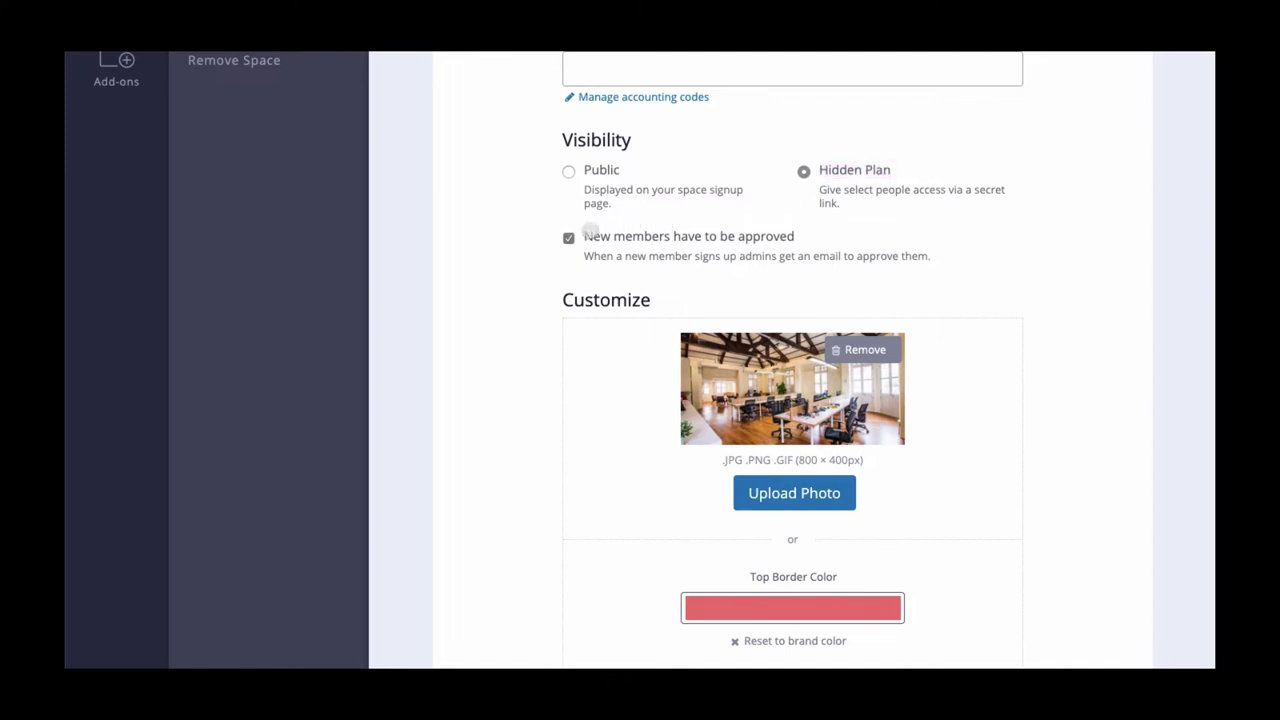
{"action": "left_click_drag", "start_coordinate": [586, 236], "coordinate": [795, 237]}
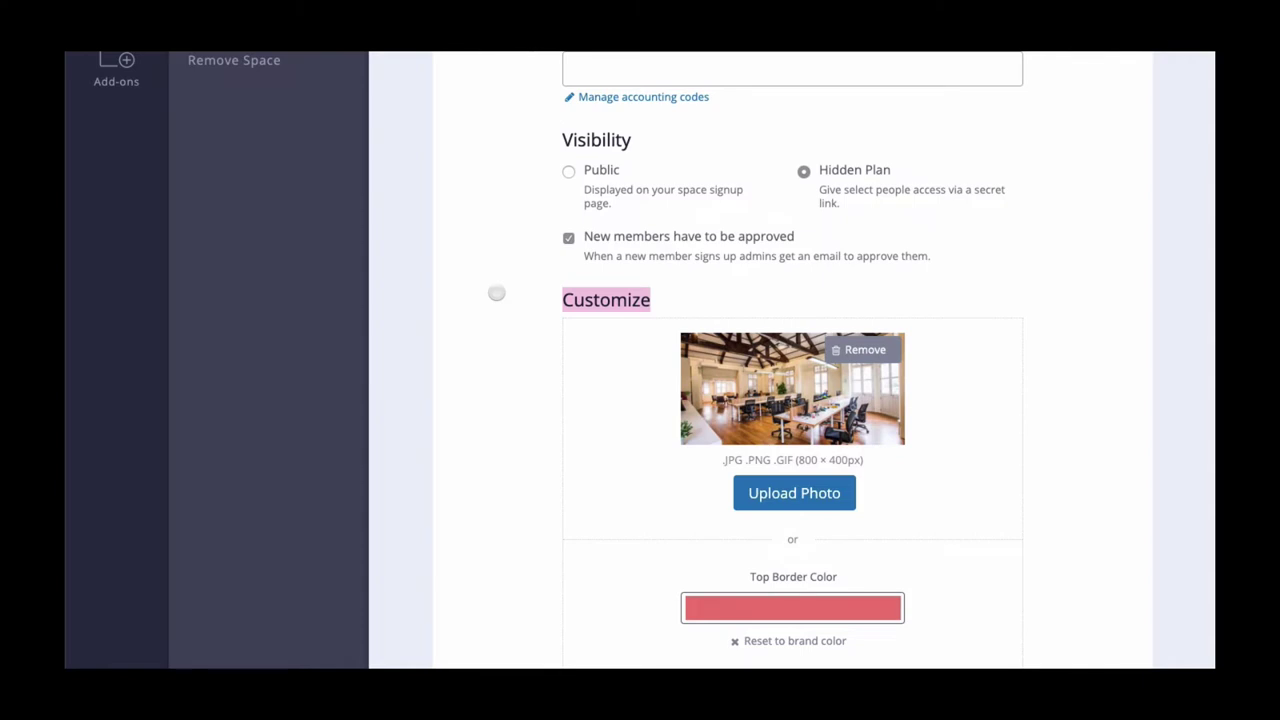
- Choose Custom terms with a 30-day cancellation notice and a 2-month minimum commitment
{"action": "scroll", "coordinate": [496, 292], "scroll_direction": "down", "scroll_amount": 3}
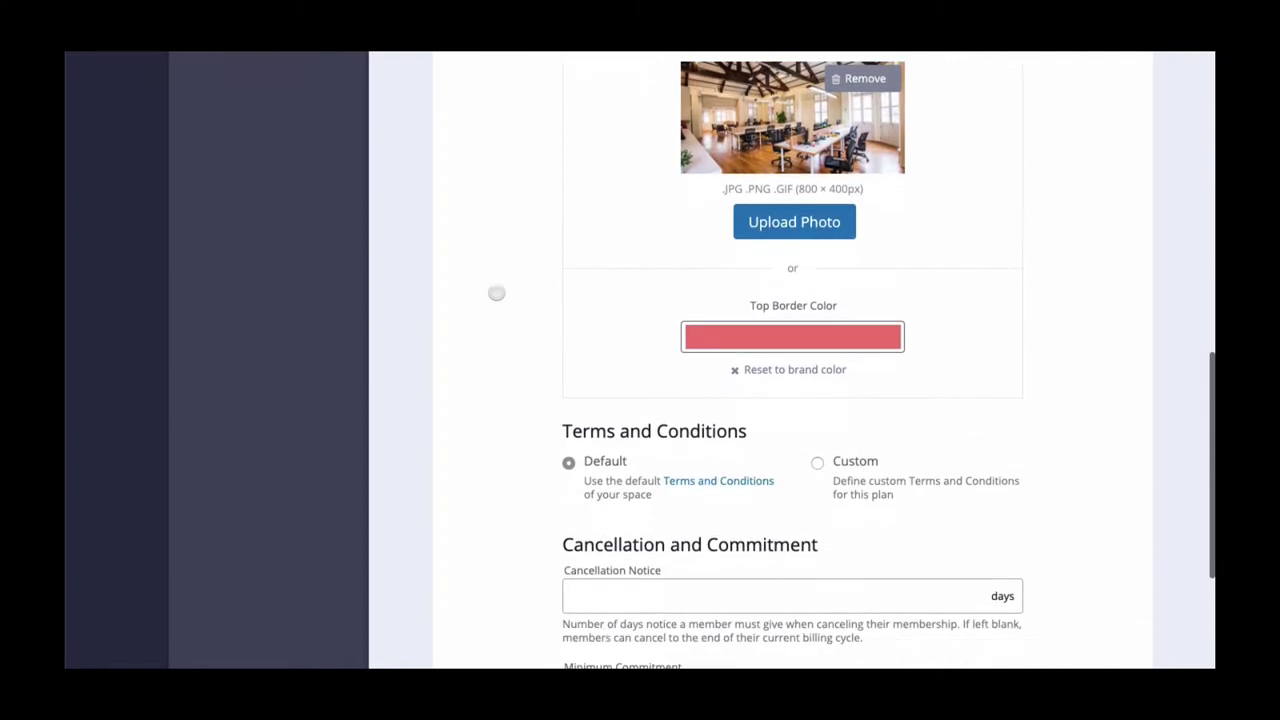
{"action": "scroll", "coordinate": [496, 292], "scroll_direction": "down", "scroll_amount": 3}
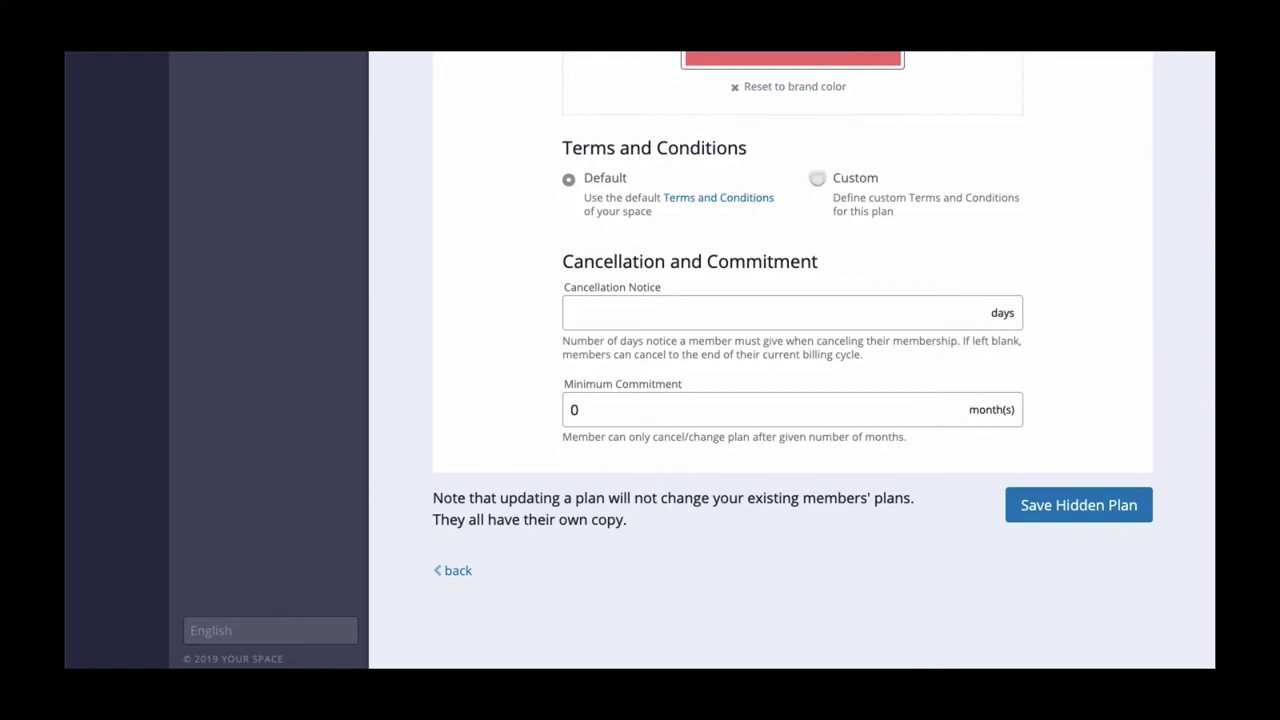
{"action": "left_click", "coordinate": [817, 178]}
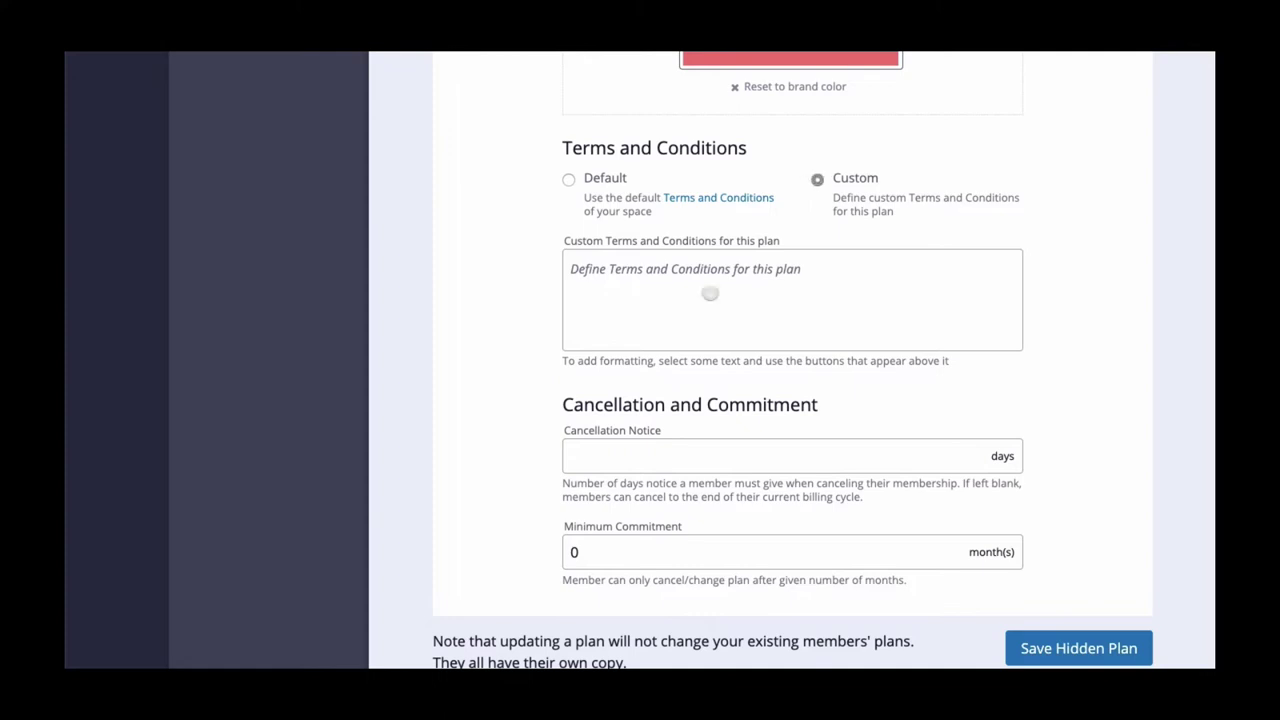
{"action": "left_click", "coordinate": [588, 463]}
{"action": "type", "text": "3"}
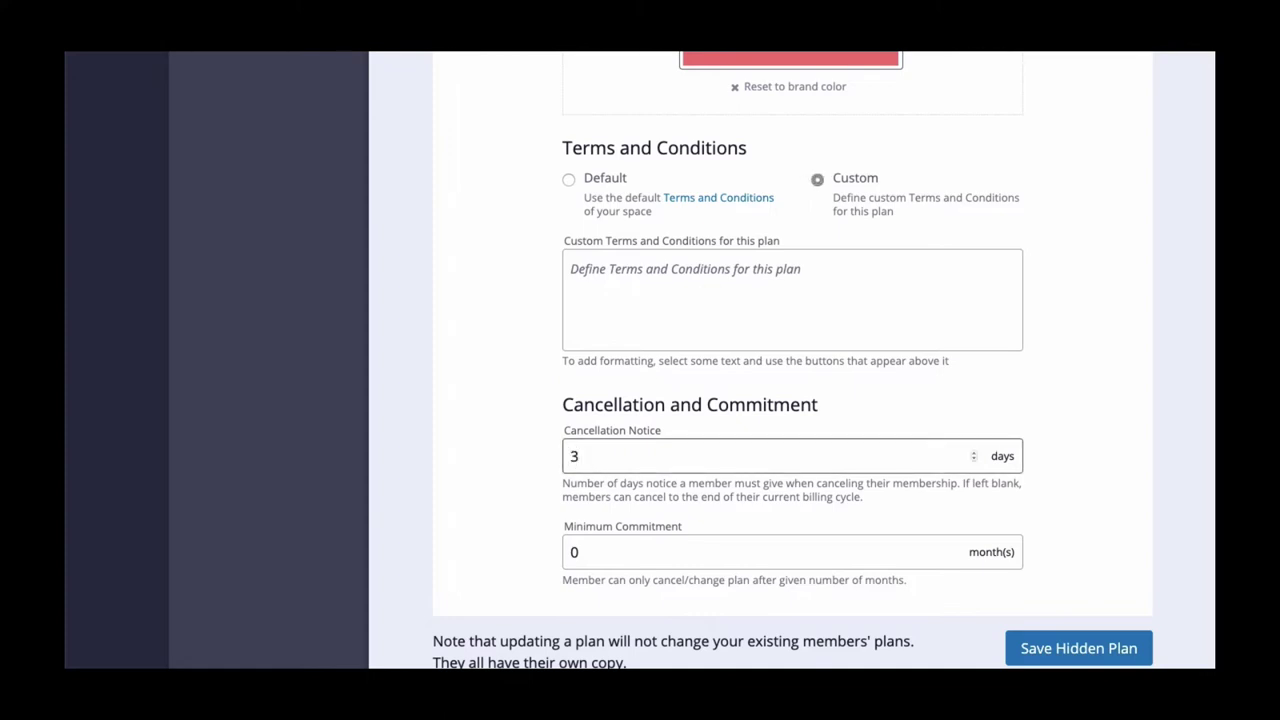
{"action": "type", "text": "0"}
{"action": "left_click", "coordinate": [588, 546]}
{"action": "key", "text": "BackSpace"}
{"action": "type", "text": "25,0"}
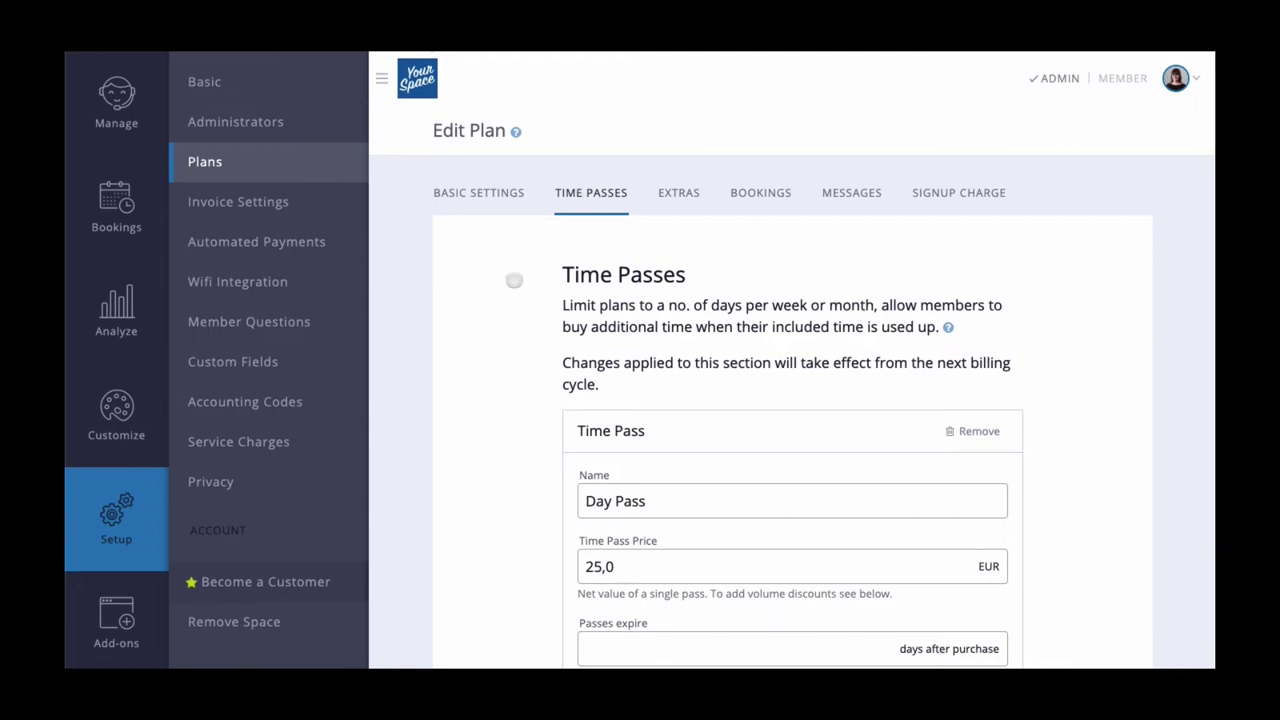
- Replace 'Day' with 'Half Day' in the time pass name, making it 'Half Day Pass'
{"action": "scroll", "coordinate": [513, 280], "scroll_direction": "down", "scroll_amount": 3}
{"action": "scroll", "coordinate": [513, 280], "scroll_direction": "down", "scroll_amount": 1}
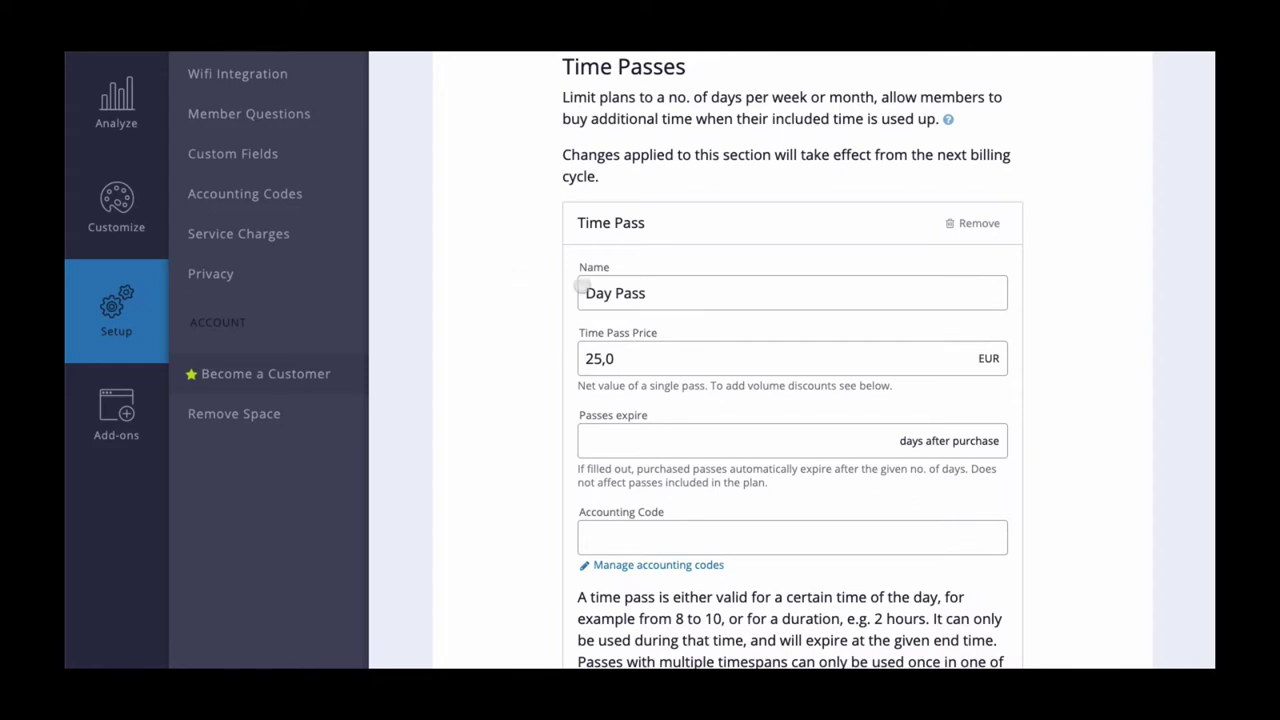
{"action": "left_click", "coordinate": [605, 290]}
{"action": "left_click_drag", "start_coordinate": [611, 290], "coordinate": [563, 287]}
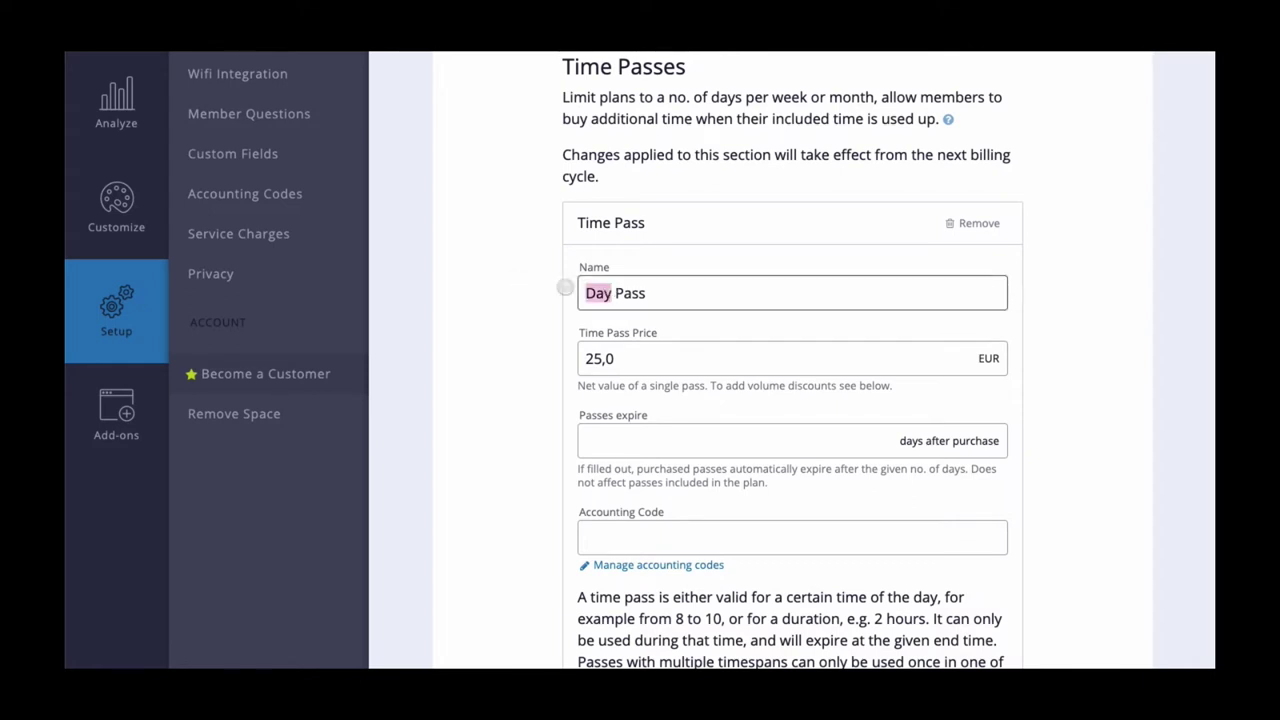
{"action": "type", "text": "Half"}
{"action": "type", "text": " Day"}
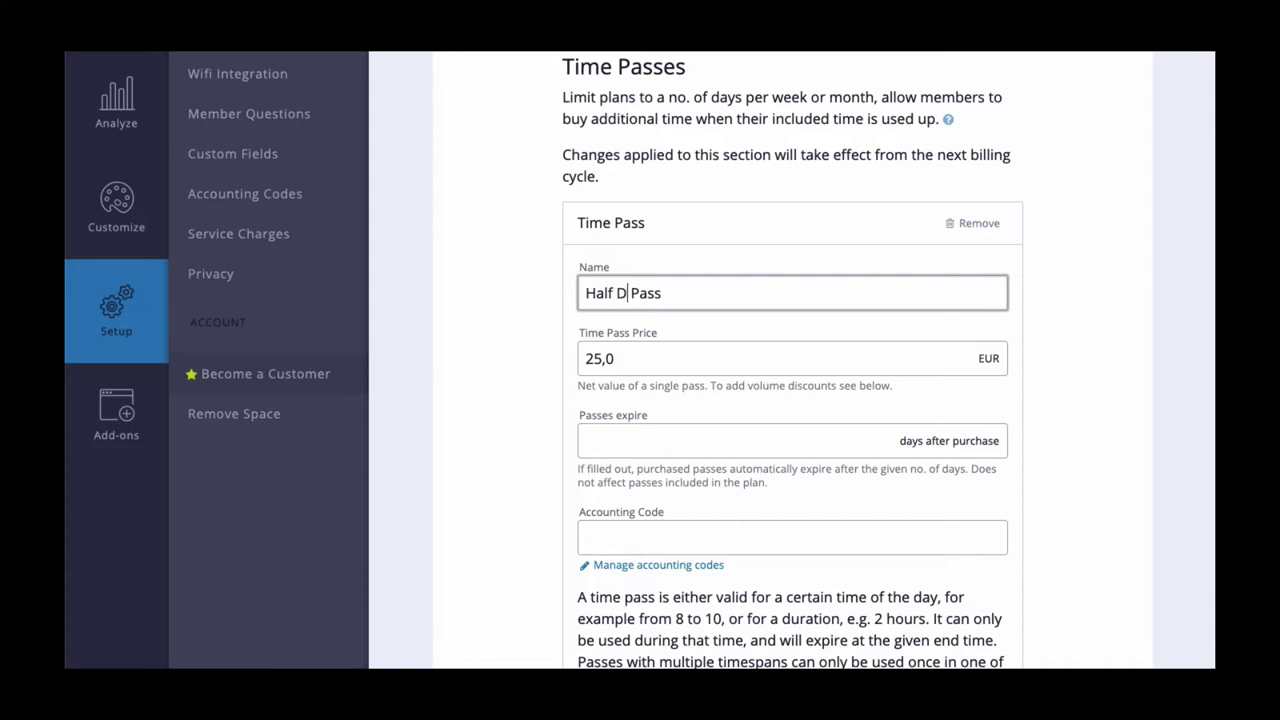
{"action": "left_click", "coordinate": [490, 321]}
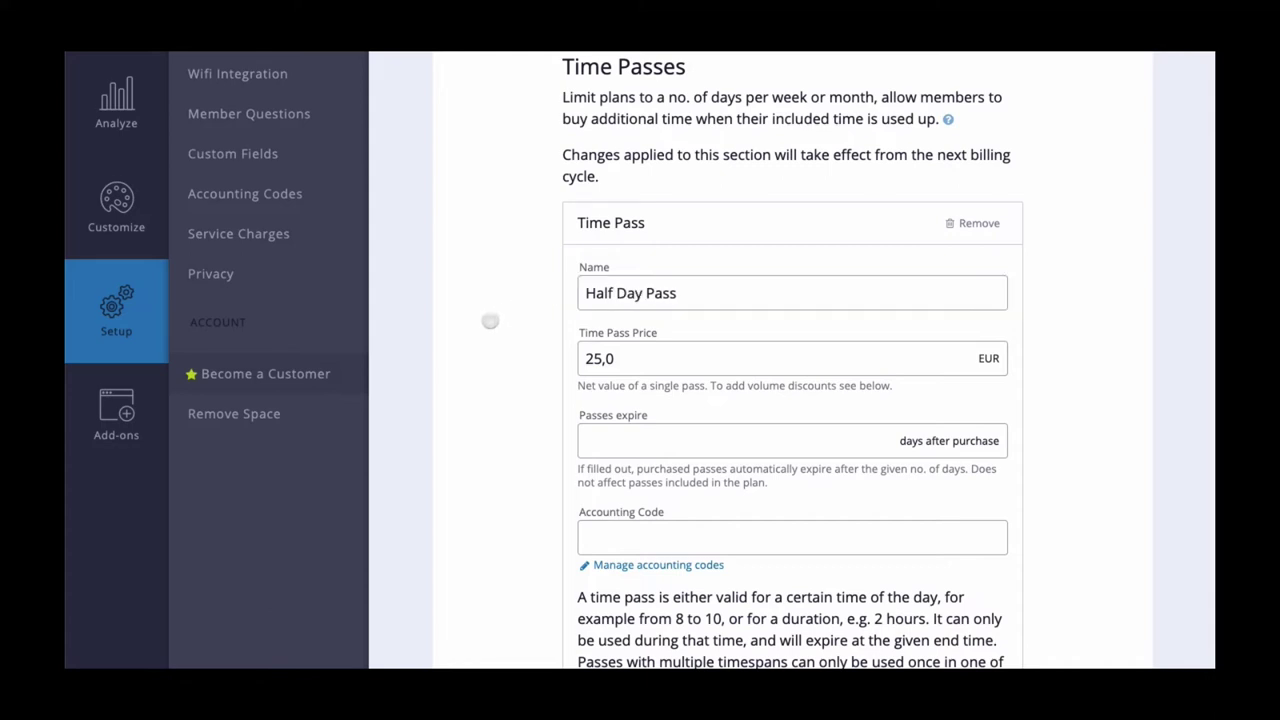
- Review the 25,0 EUR pass price and make the 15 free passes renew per Week
{"action": "scroll", "coordinate": [490, 321], "scroll_direction": "down", "scroll_amount": 3}
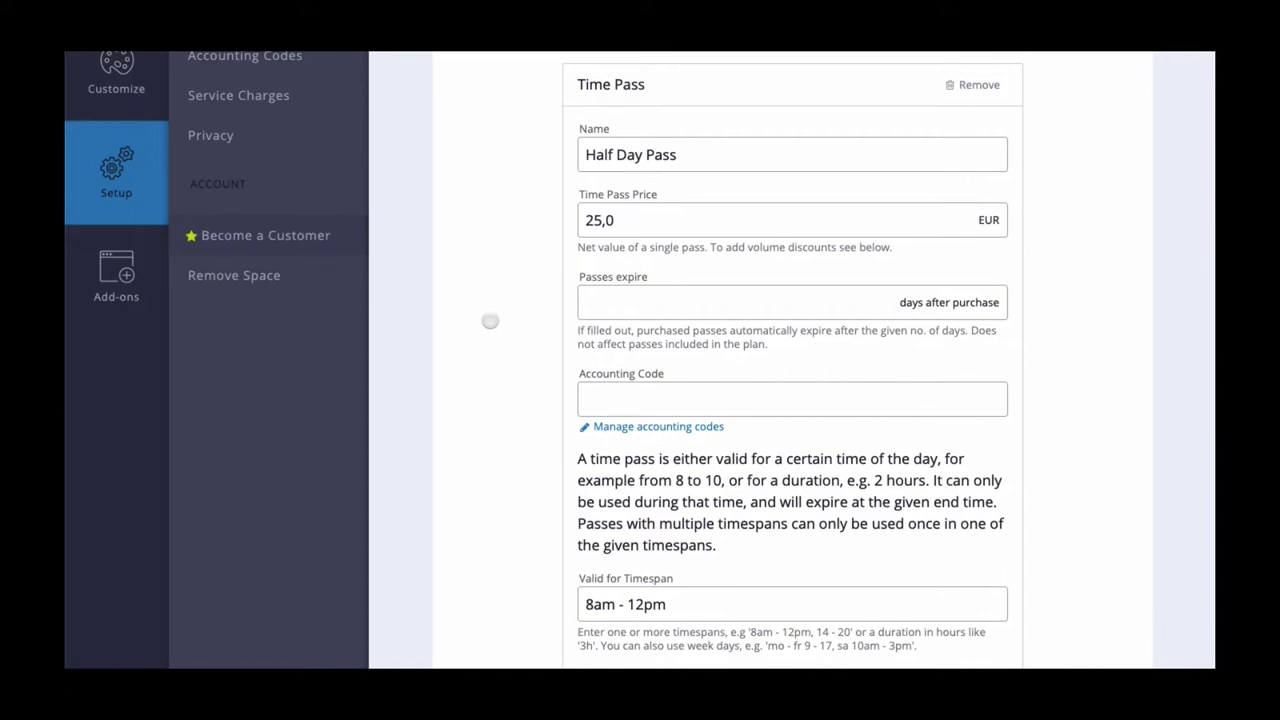
{"action": "left_click", "coordinate": [626, 219]}
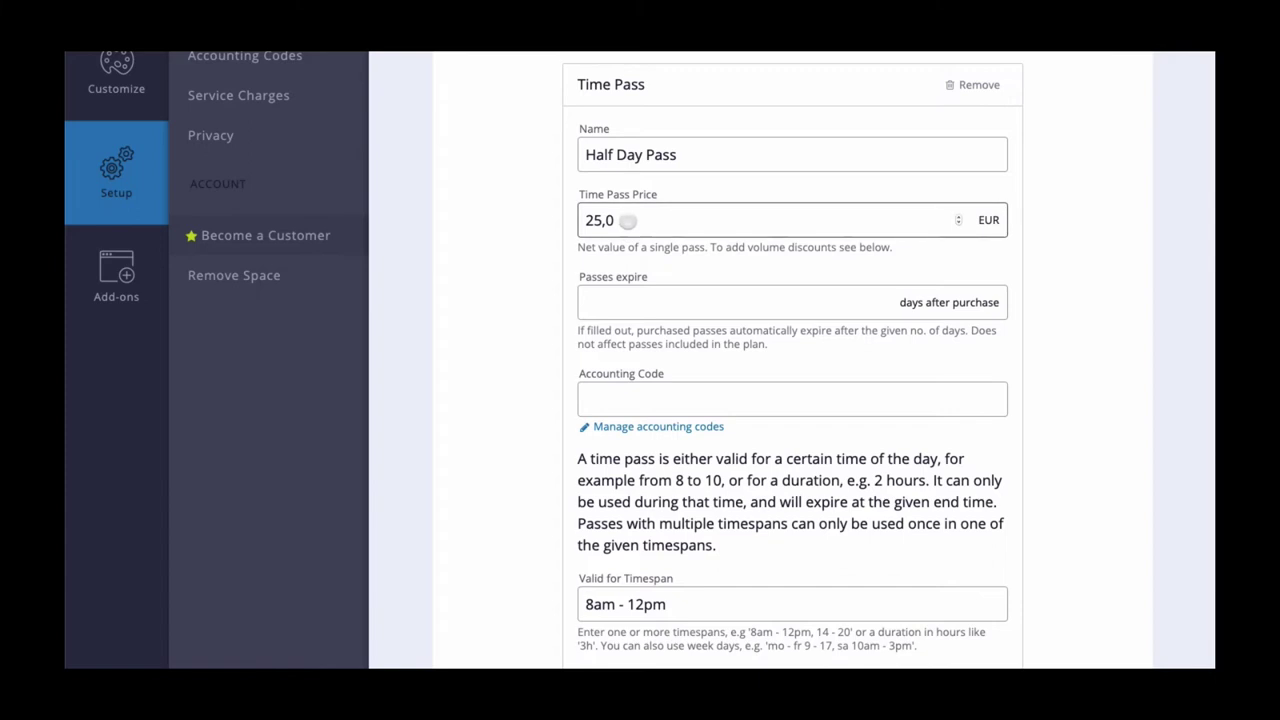
{"action": "left_click_drag", "start_coordinate": [660, 193], "coordinate": [576, 194]}
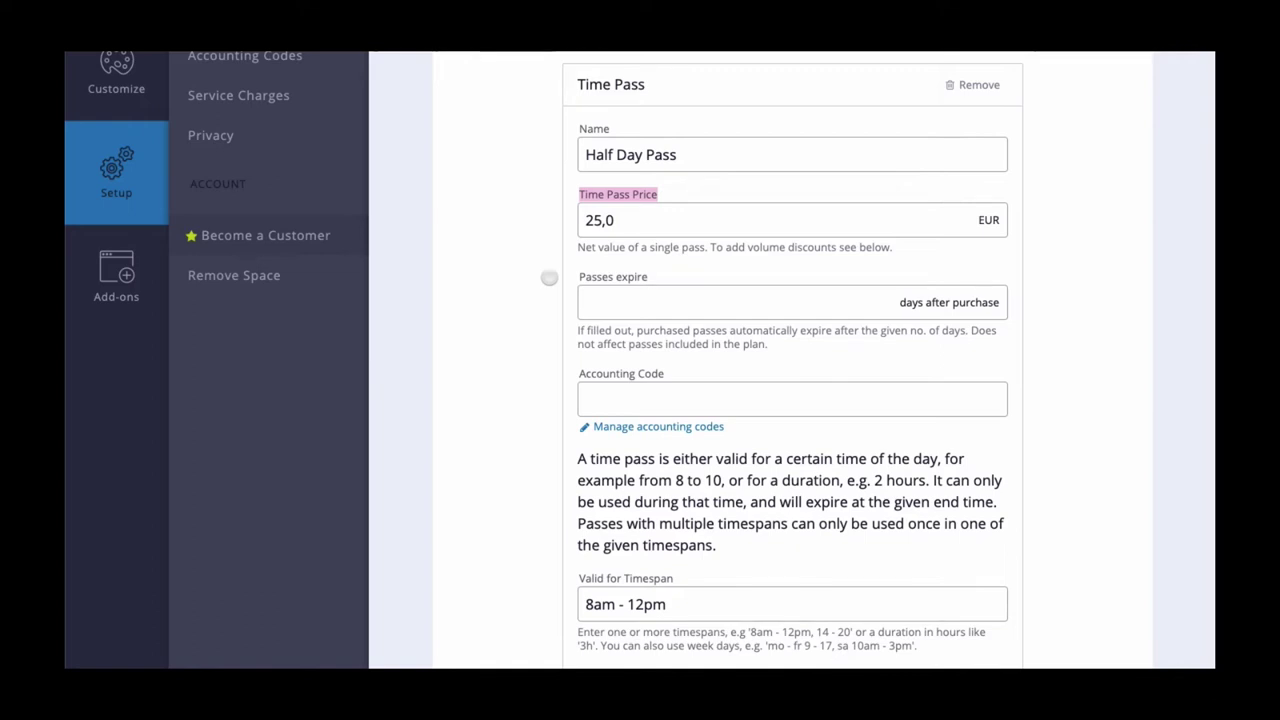
{"action": "scroll", "coordinate": [549, 277], "scroll_direction": "down", "scroll_amount": 1}
{"action": "scroll", "coordinate": [549, 277], "scroll_direction": "down", "scroll_amount": 6}
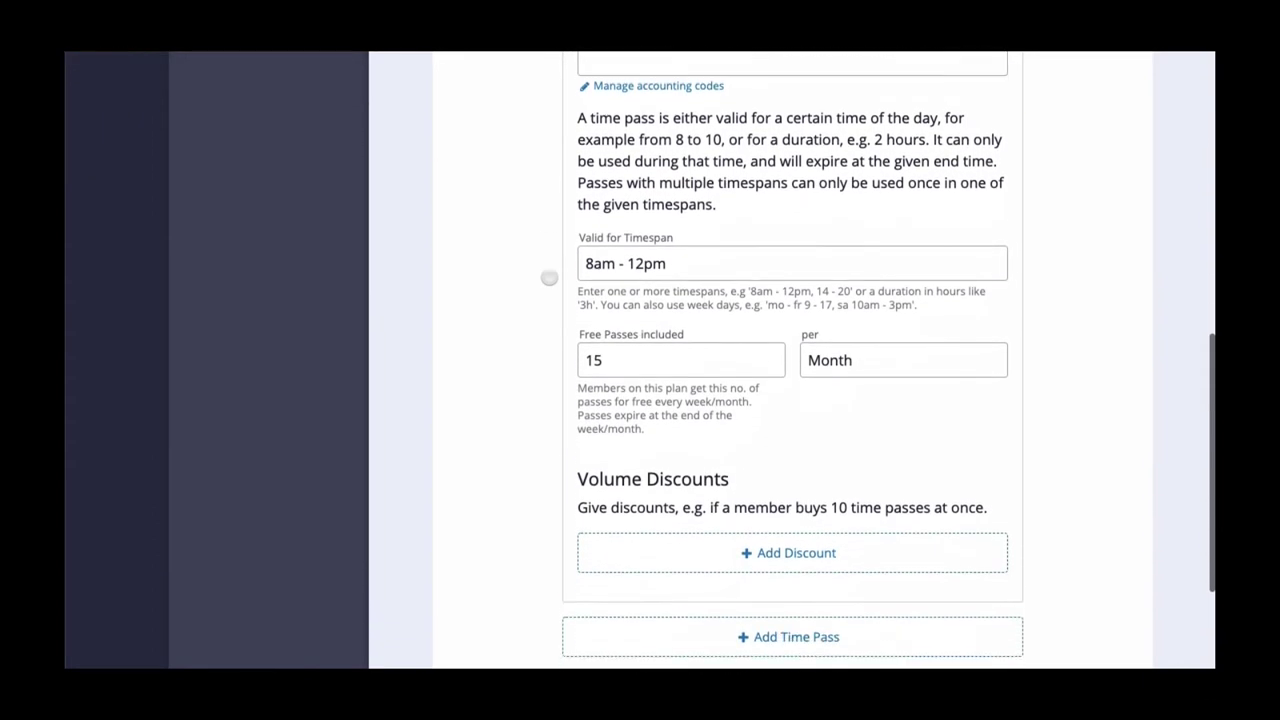
{"action": "scroll", "coordinate": [549, 277], "scroll_direction": "down", "scroll_amount": 1}
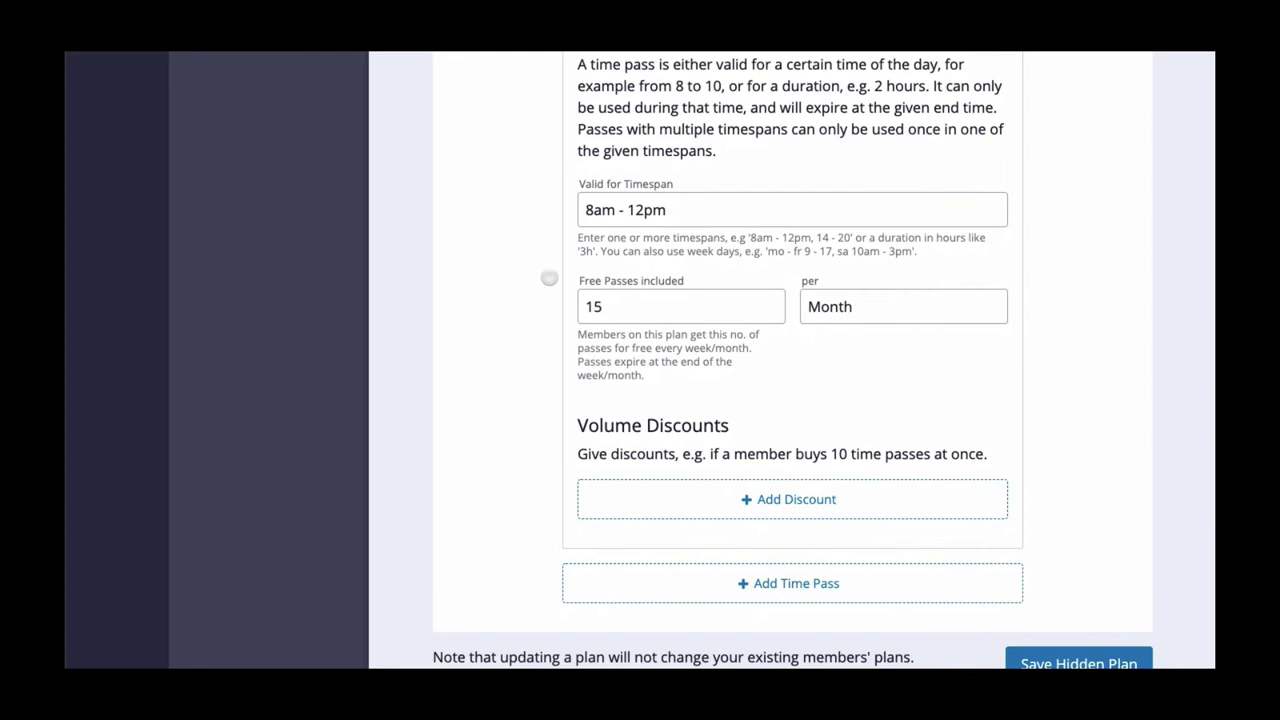
{"action": "left_click", "coordinate": [873, 301]}
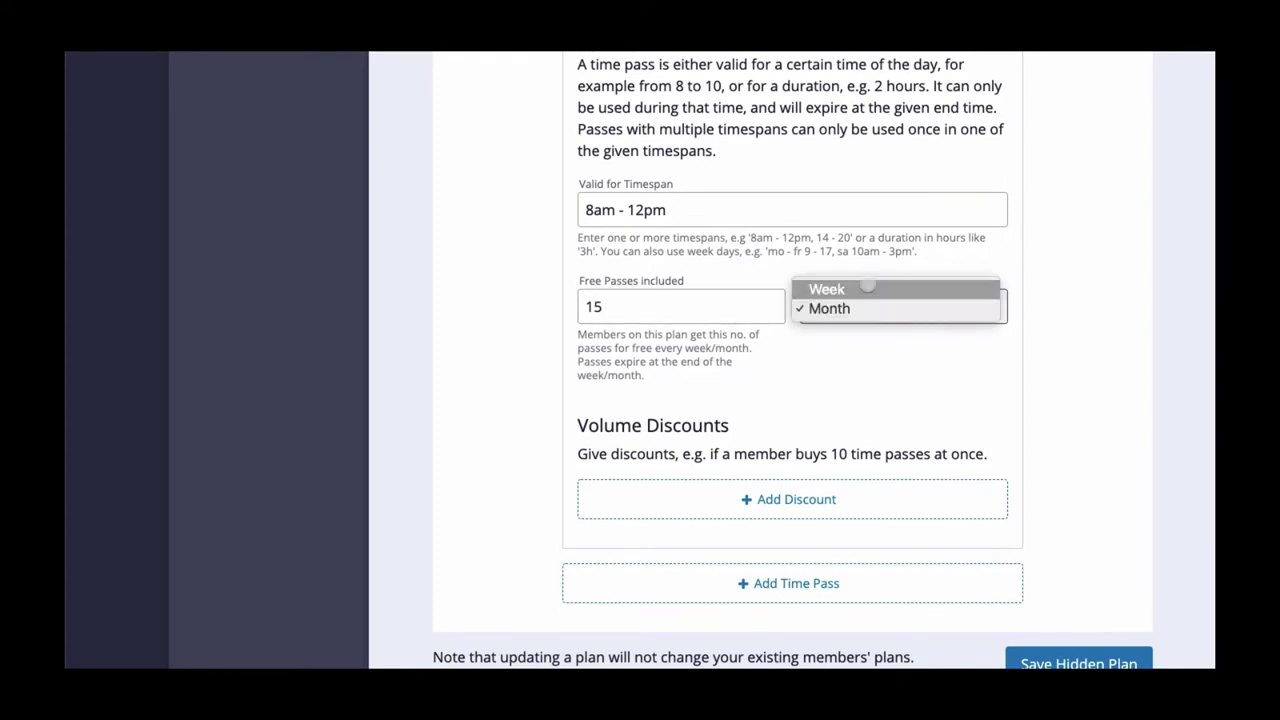
{"action": "left_click", "coordinate": [866, 284]}
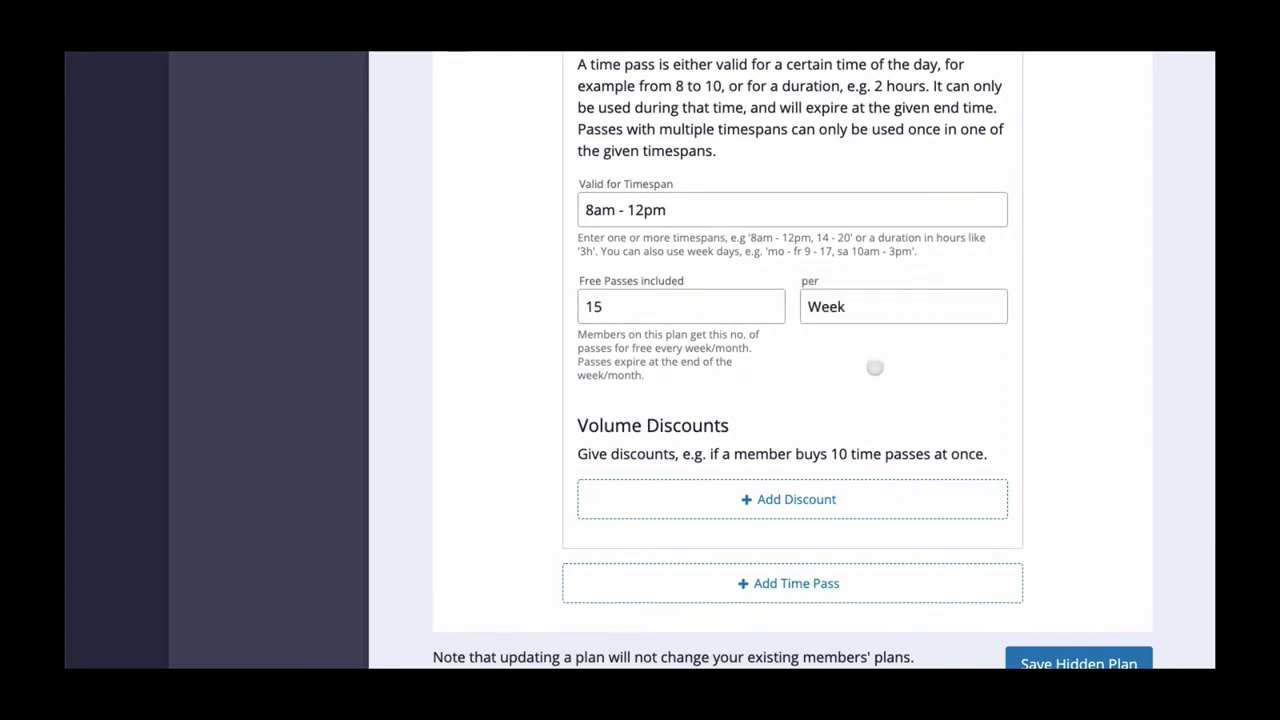
- Add a volume discount of 5 passes for 100 EUR
{"action": "left_click", "coordinate": [837, 487]}
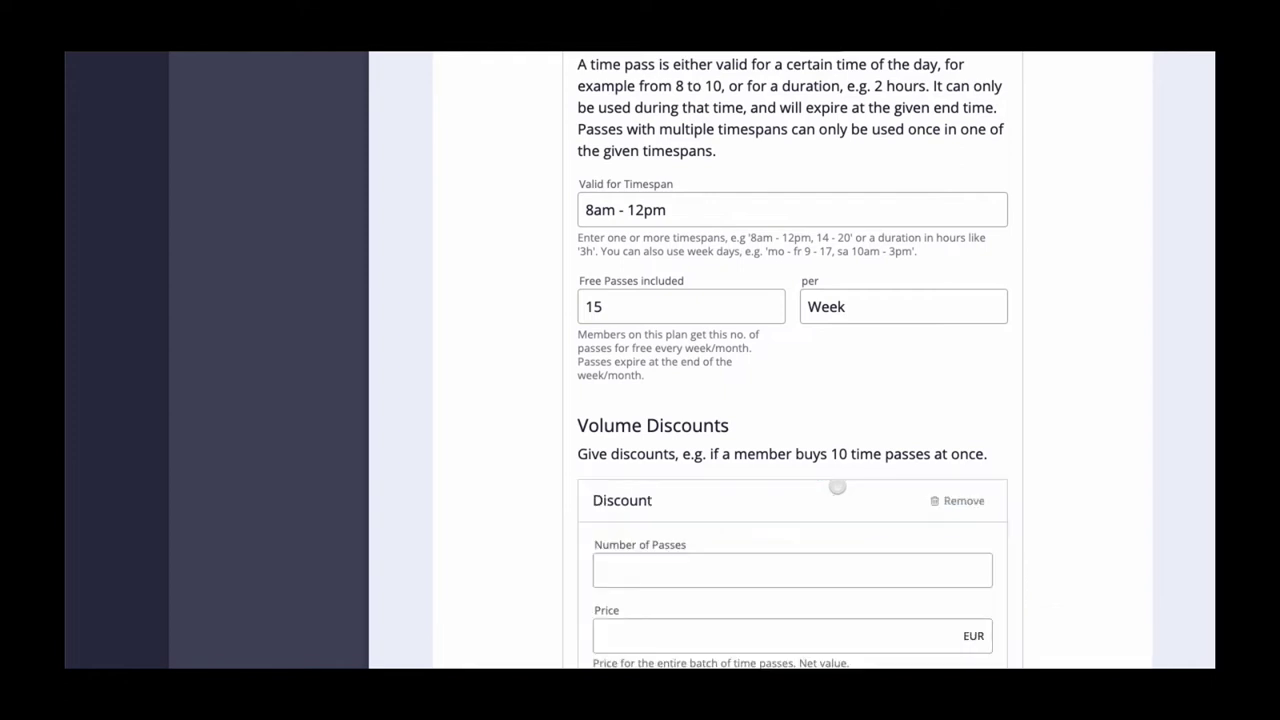
{"action": "scroll", "coordinate": [837, 487], "scroll_direction": "down", "scroll_amount": 3}
{"action": "left_click", "coordinate": [751, 232]}
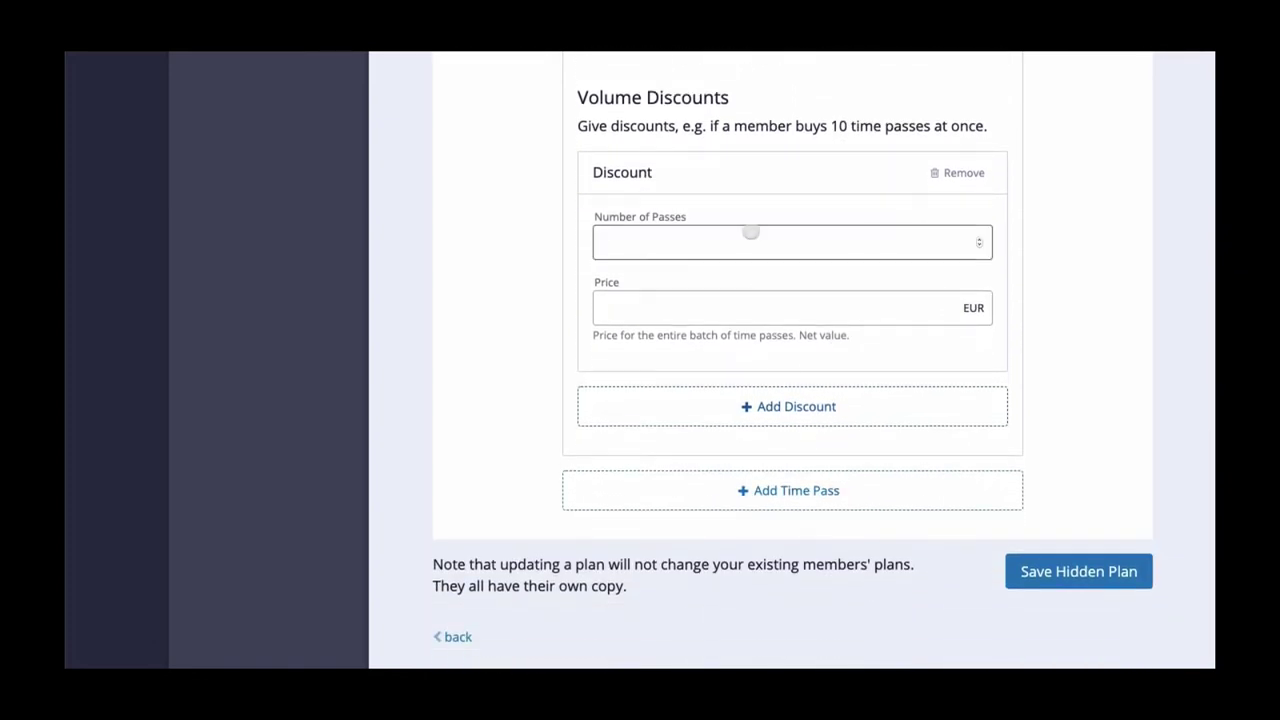
{"action": "type", "text": "5"}
{"action": "left_click", "coordinate": [727, 311]}
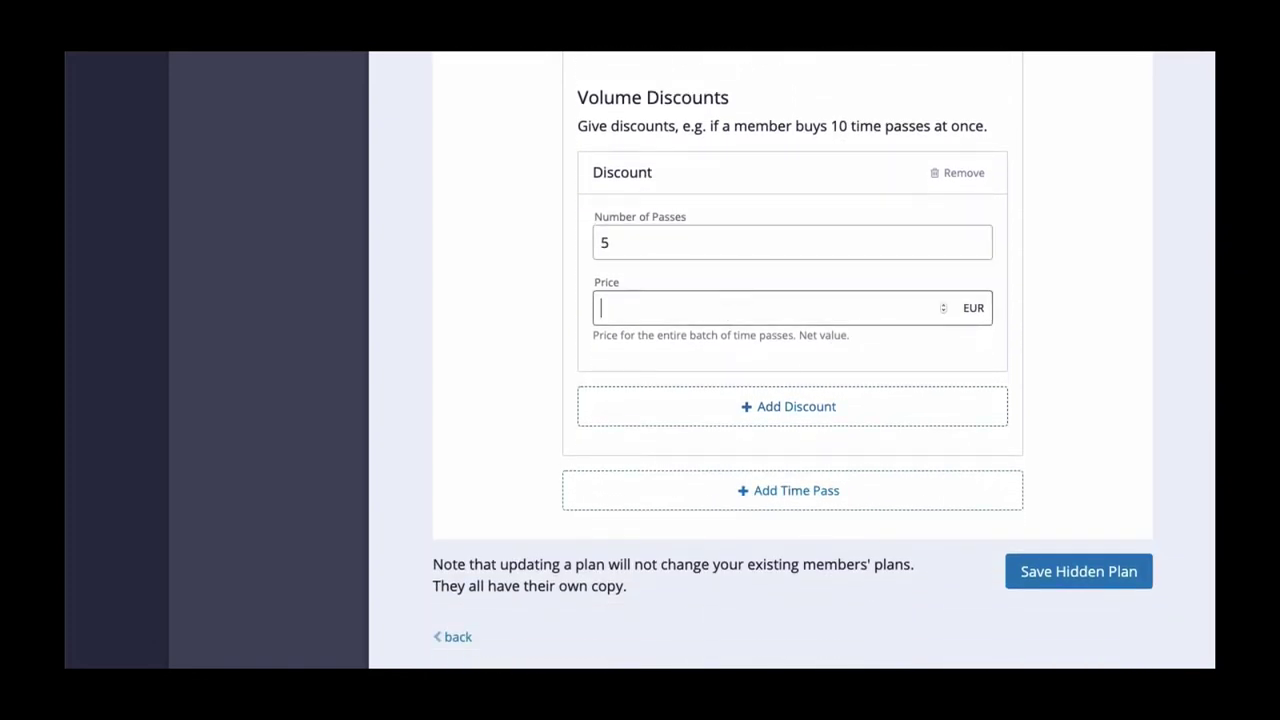
{"action": "type", "text": "100"}
{"action": "left_click", "coordinate": [494, 274]}
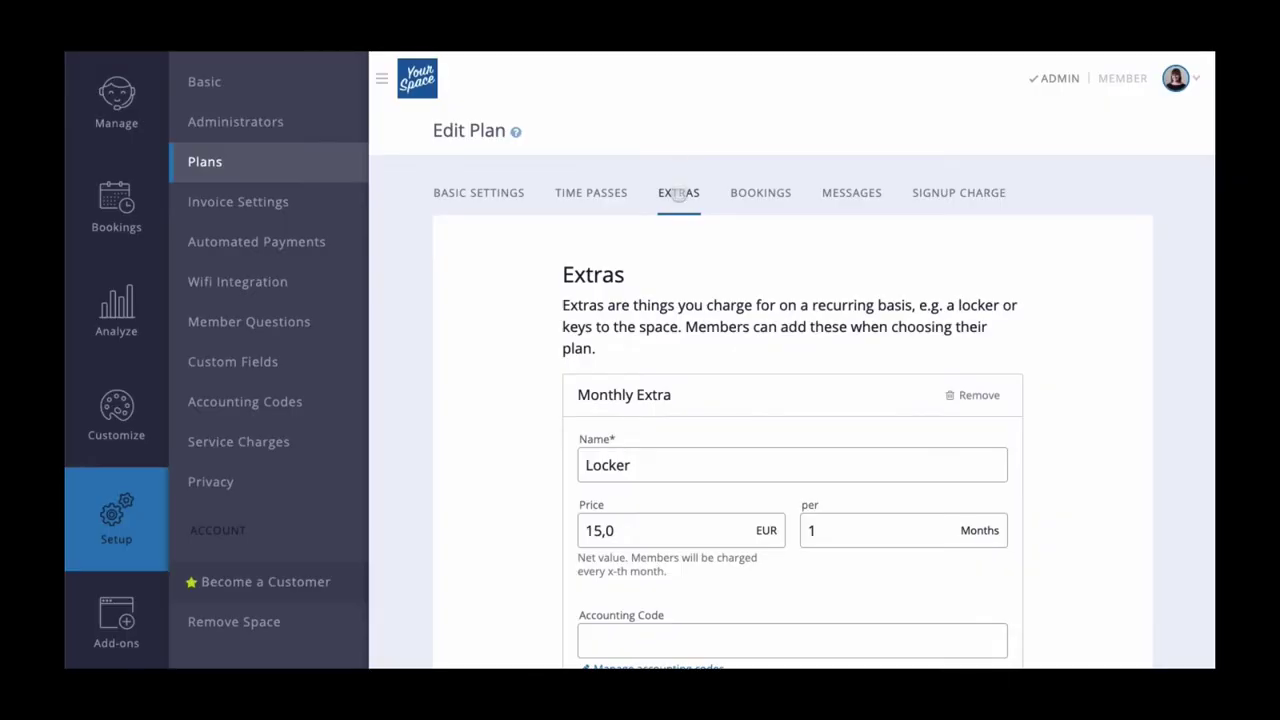
- Tick the Locker and Mail Service with Mailing Address extras on the signup form
{"action": "scroll", "coordinate": [679, 193], "scroll_direction": "down", "scroll_amount": 5}
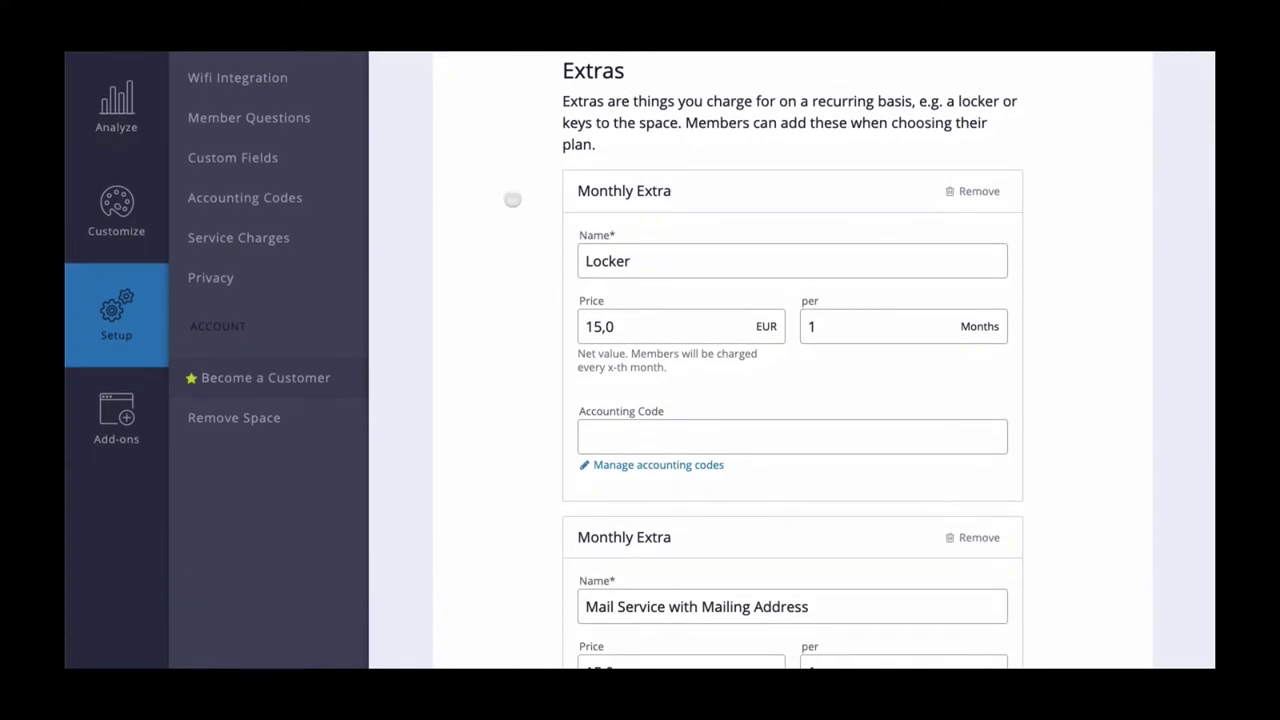
{"action": "scroll", "coordinate": [512, 199], "scroll_direction": "down", "scroll_amount": 2}
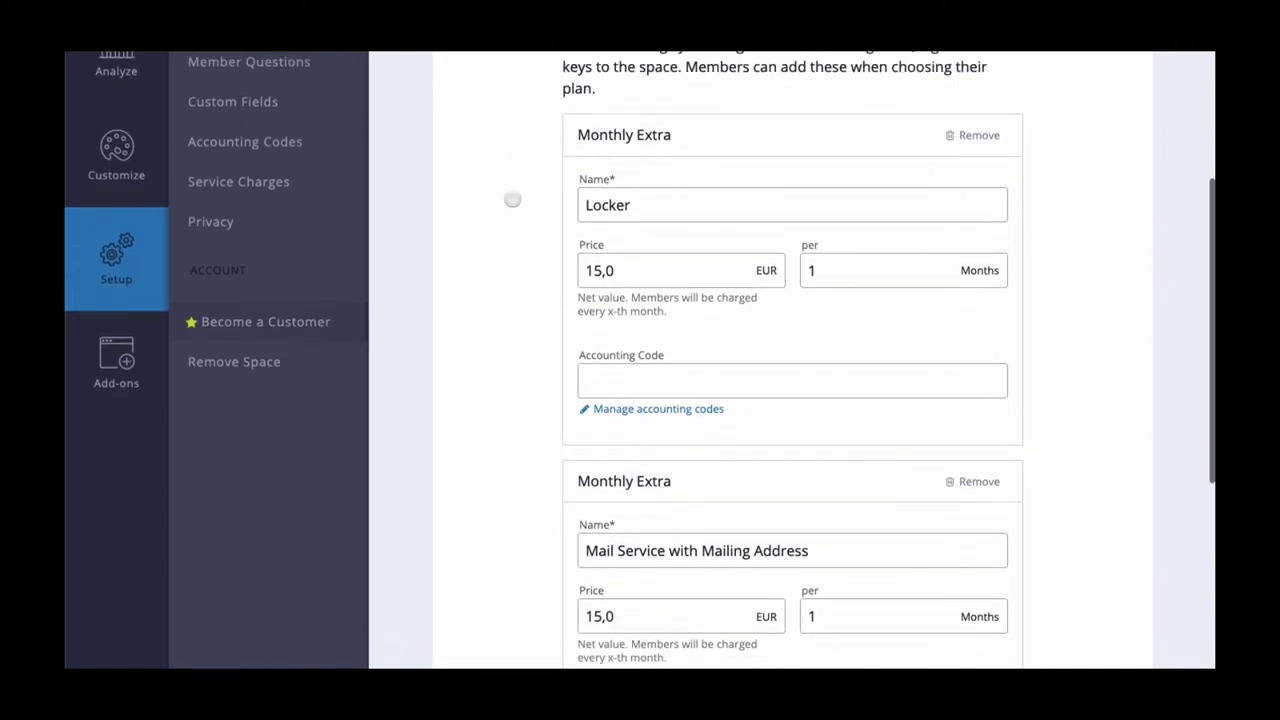
{"action": "scroll", "coordinate": [512, 199], "scroll_direction": "down", "scroll_amount": 5}
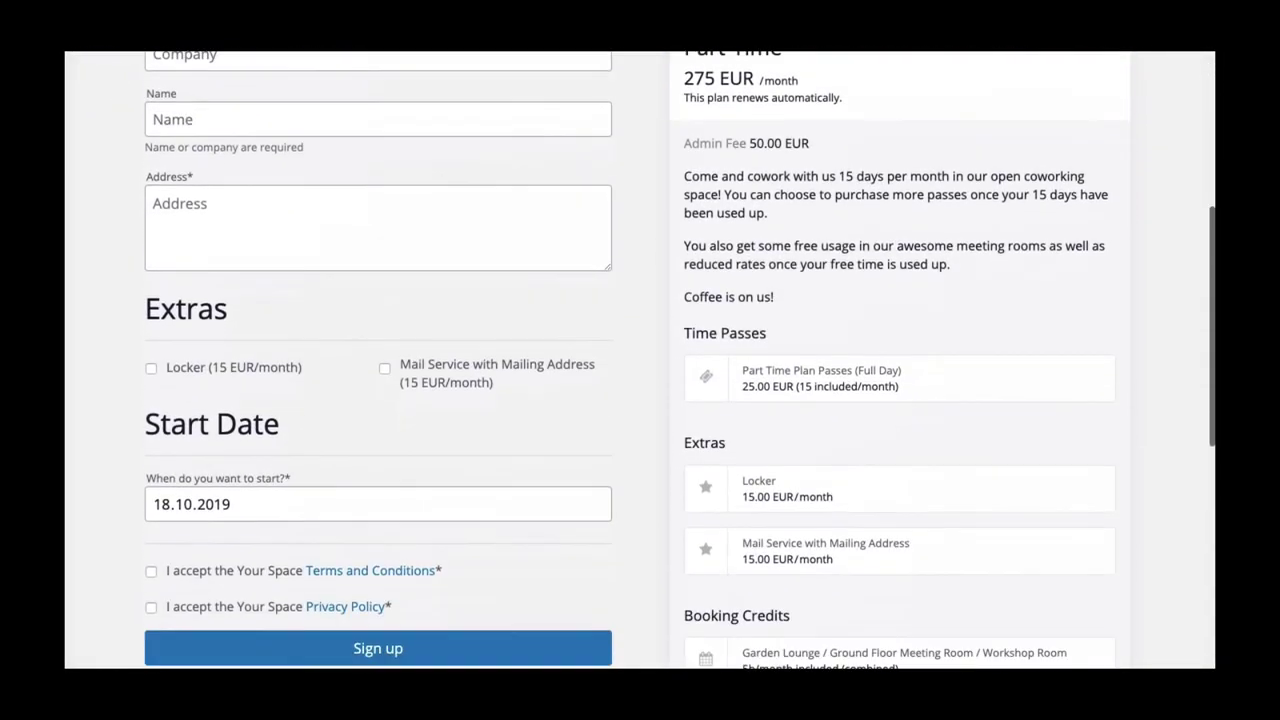
{"action": "scroll", "coordinate": [640, 360], "scroll_direction": "down", "scroll_amount": 2}
{"action": "left_click", "coordinate": [151, 280]}
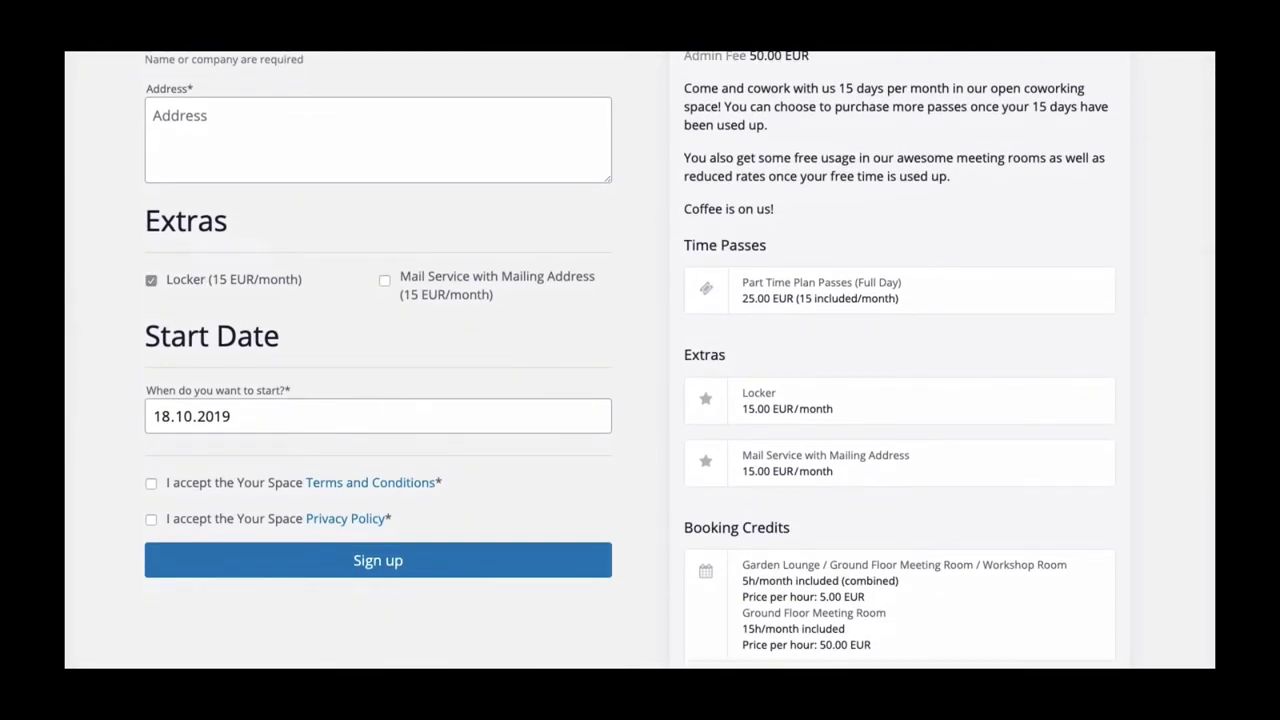
{"action": "left_click", "coordinate": [385, 281]}
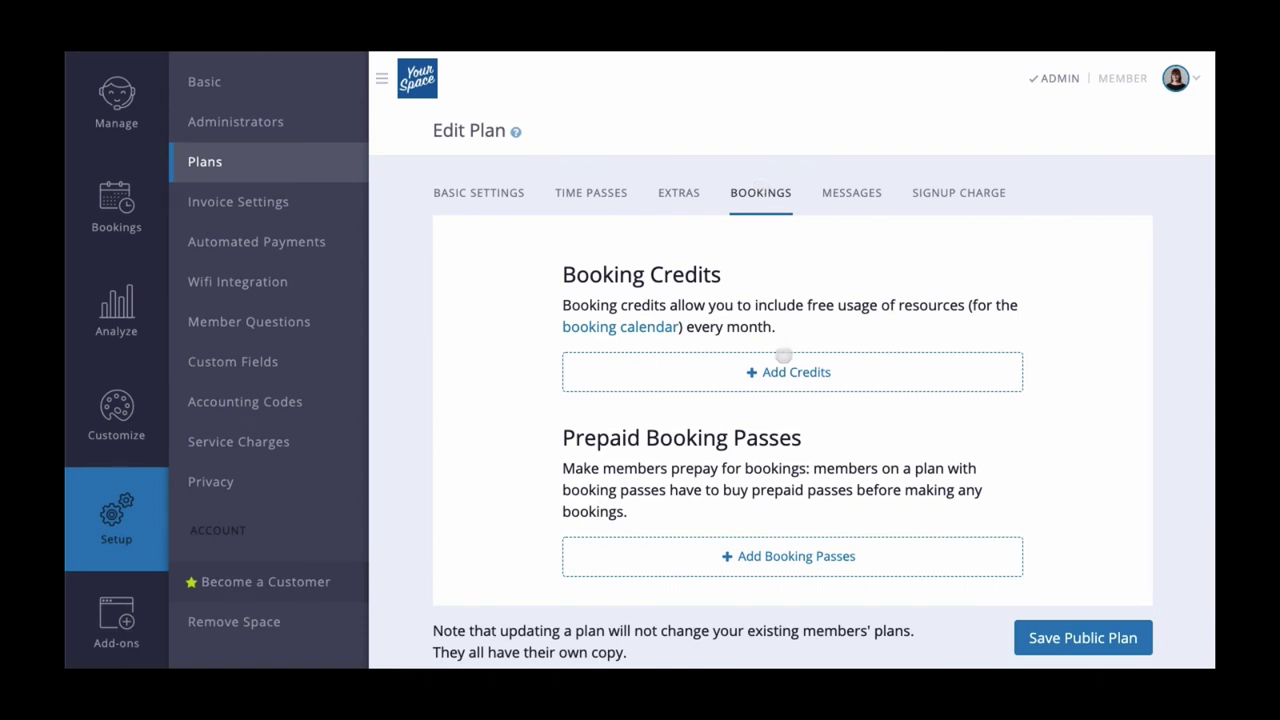
- Add a booking credit covering Garden Lounge, Ground Floor and Upstairs Meeting Rooms
{"action": "left_click", "coordinate": [782, 368]}
{"action": "scroll", "coordinate": [782, 366], "scroll_direction": "down", "scroll_amount": 2}
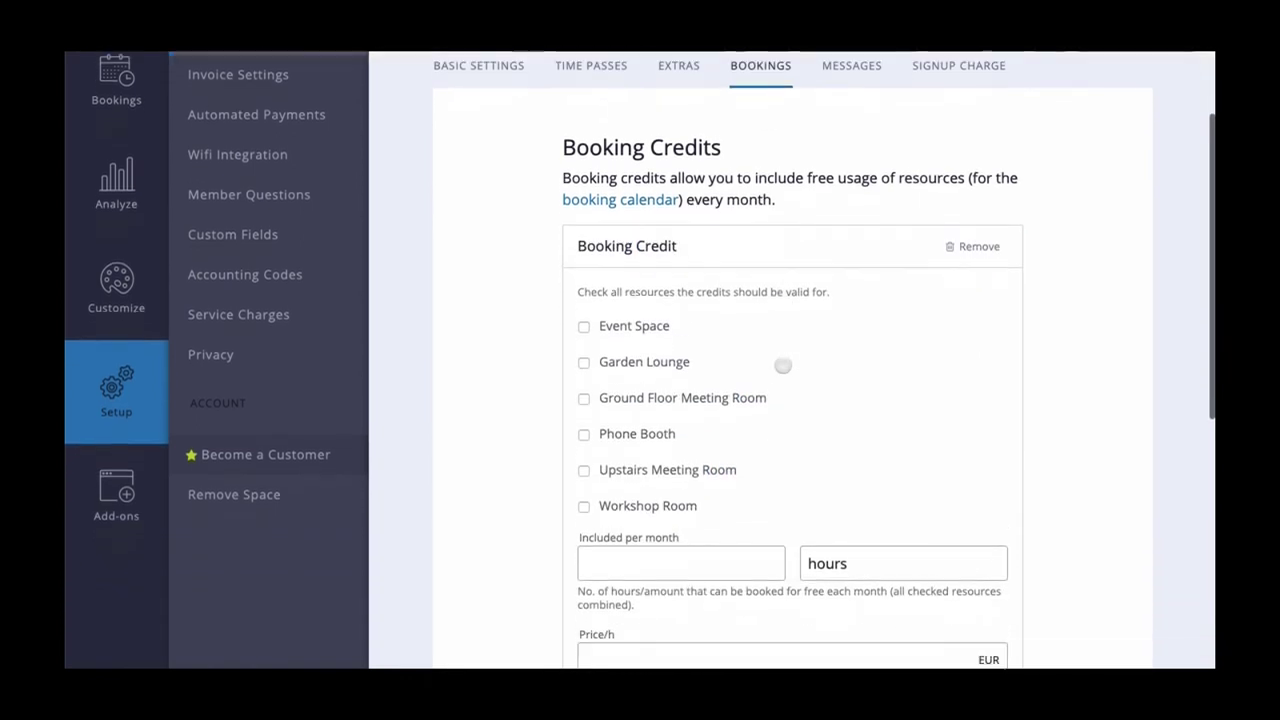
{"action": "left_click", "coordinate": [583, 303]}
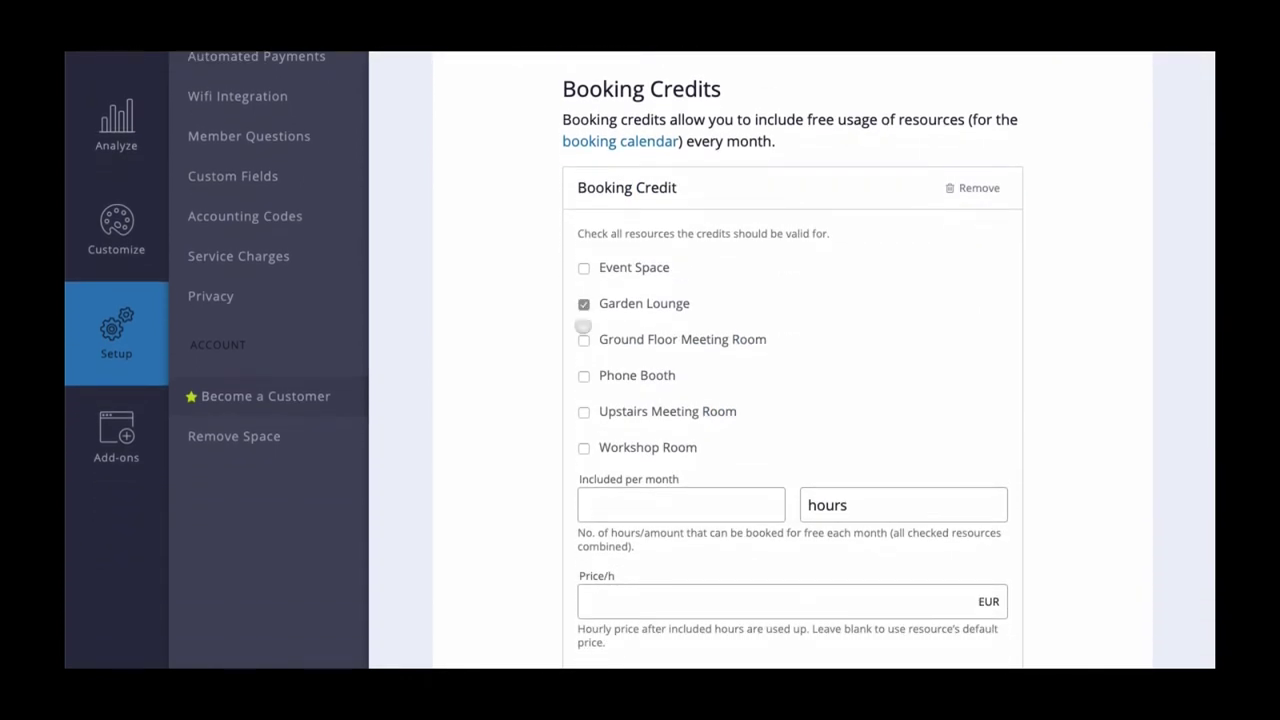
{"action": "left_click", "coordinate": [583, 339]}
{"action": "left_click", "coordinate": [584, 411]}
- Set the credit to include 10 EUR monthly, then charge 20 EUR per hour
{"action": "left_click", "coordinate": [605, 504]}
{"action": "type", "text": "10"}
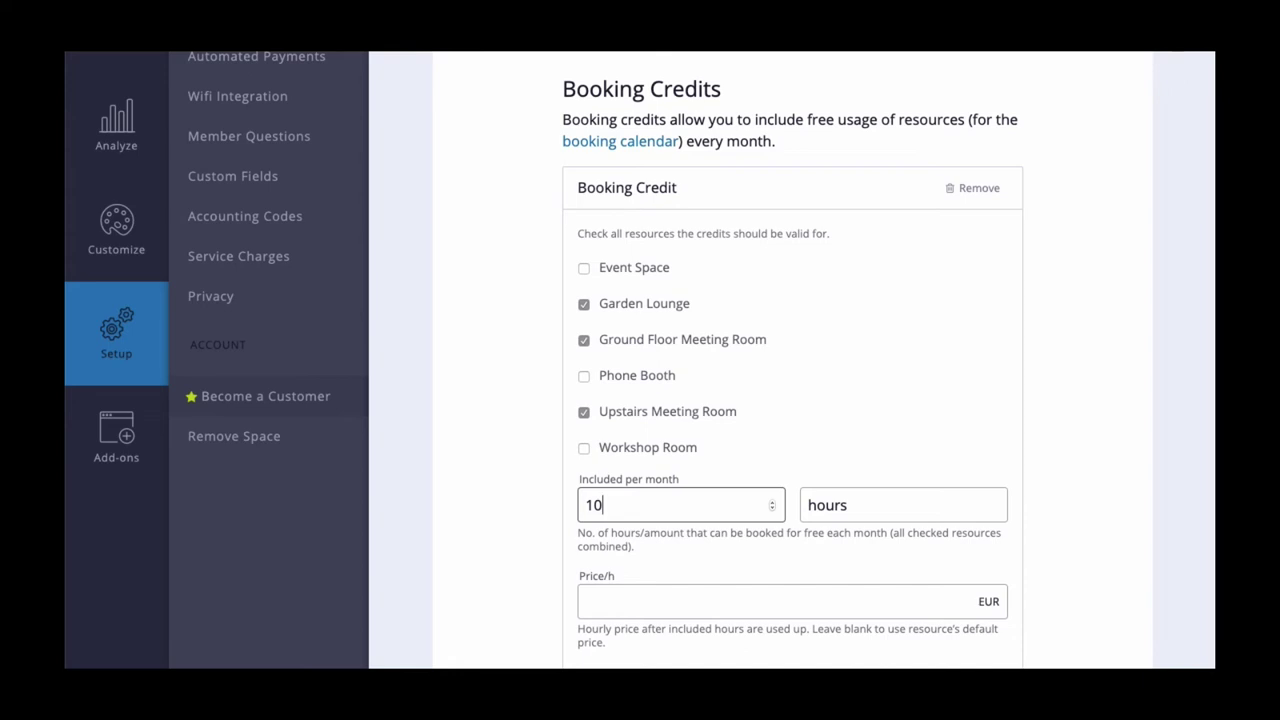
{"action": "left_click", "coordinate": [596, 592]}
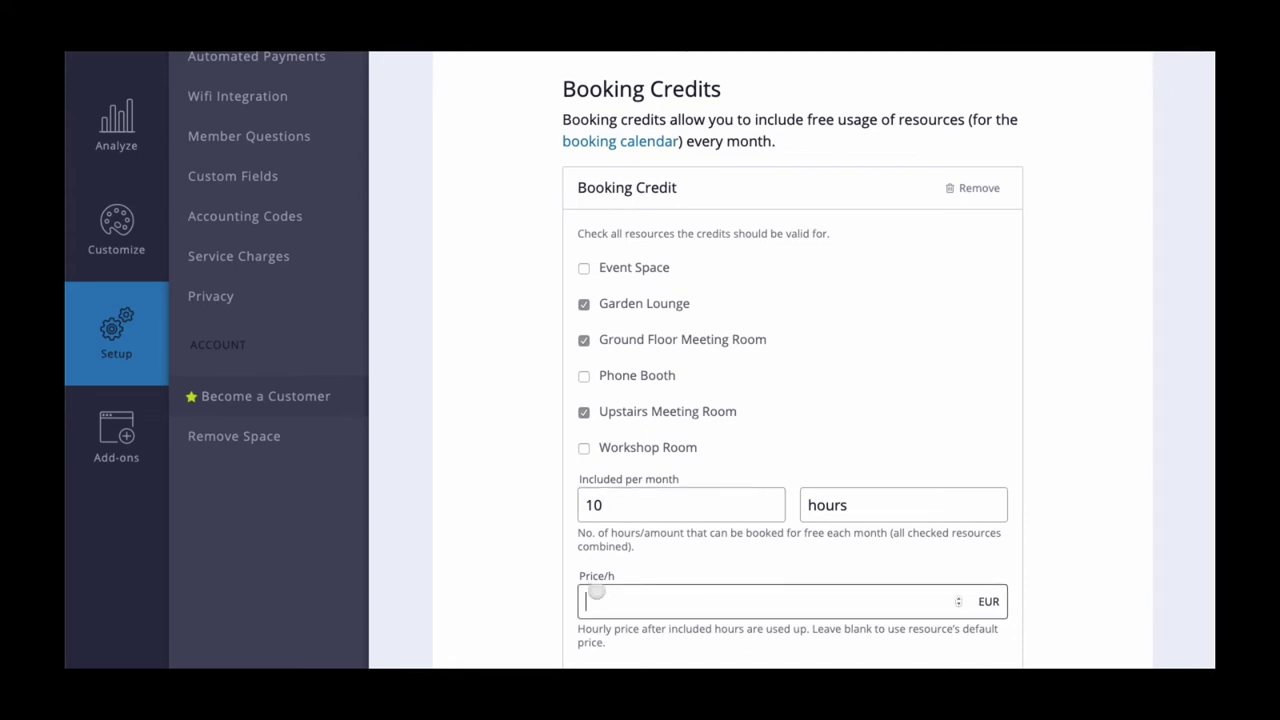
{"action": "type", "text": "20"}
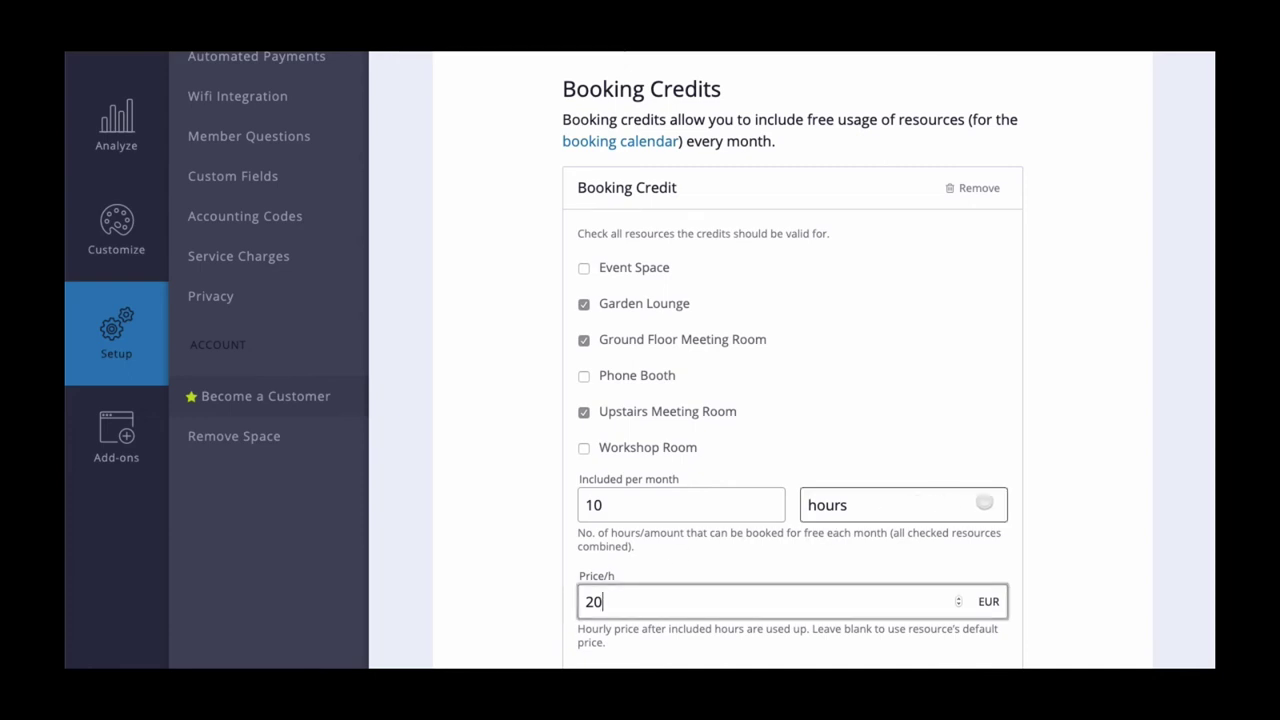
{"action": "left_click", "coordinate": [985, 504]}
{"action": "left_click", "coordinate": [966, 518]}
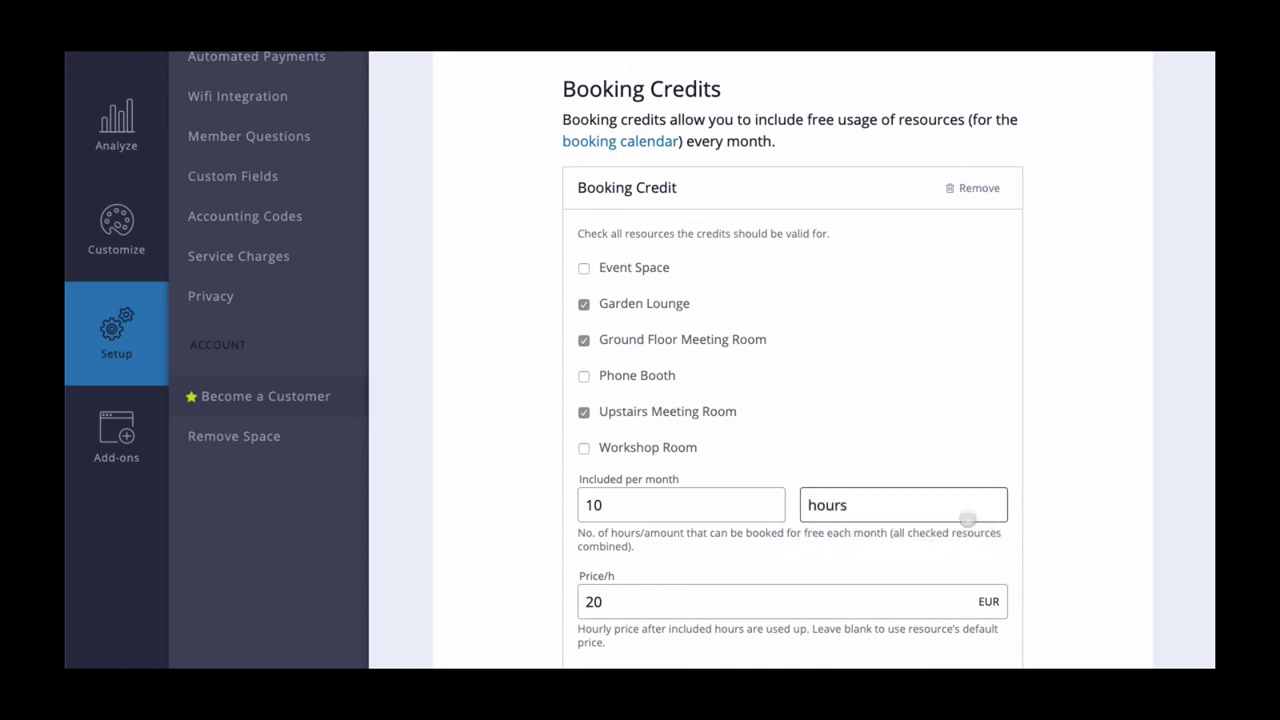
{"action": "scroll", "coordinate": [930, 522], "scroll_direction": "down", "scroll_amount": 3}
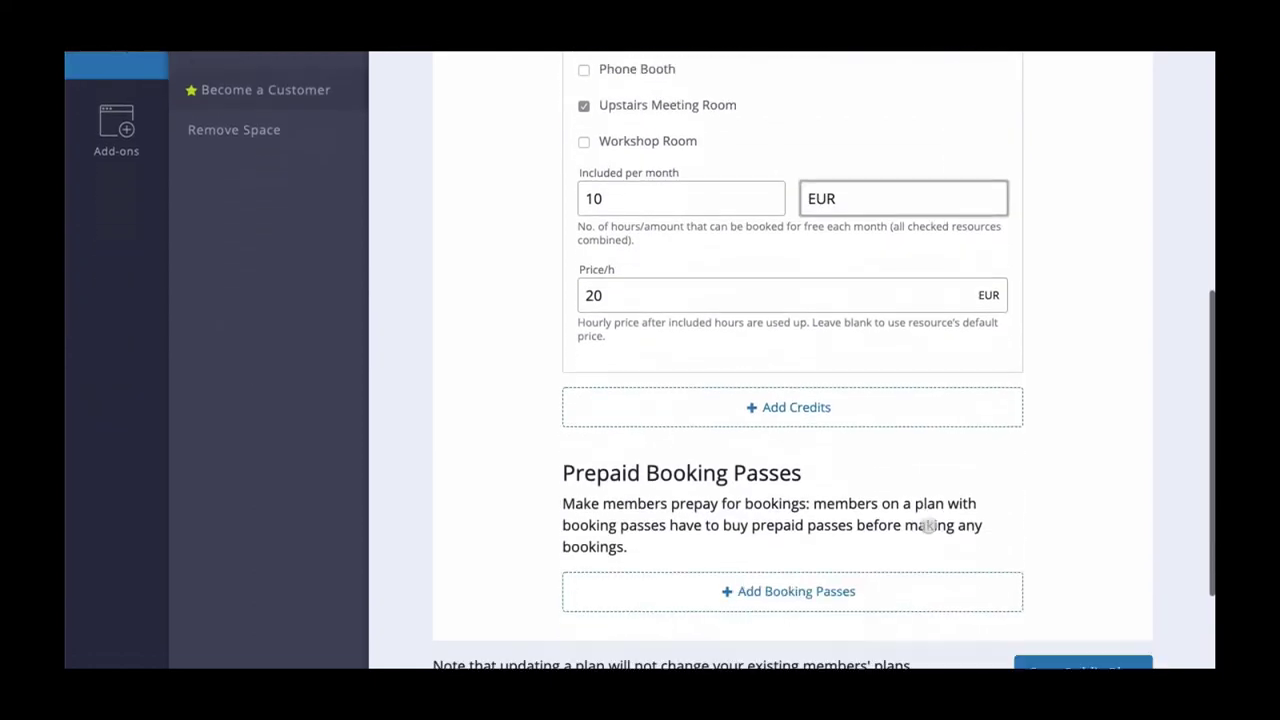
- Add a 'Workshop Hours' booking pass for the Workshop Room: 2 hours for 100 EUR
{"action": "left_click", "coordinate": [840, 428]}
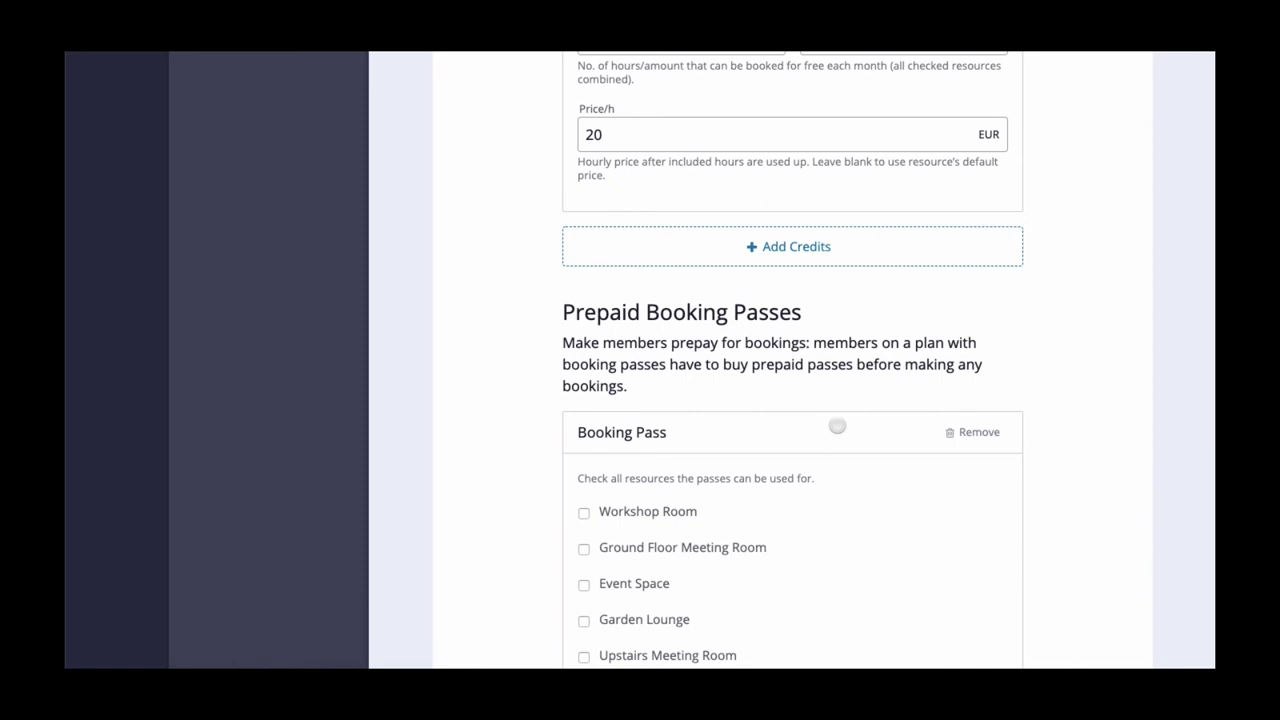
{"action": "scroll", "coordinate": [837, 426], "scroll_direction": "down", "scroll_amount": 1}
{"action": "scroll", "coordinate": [837, 426], "scroll_direction": "down", "scroll_amount": 2}
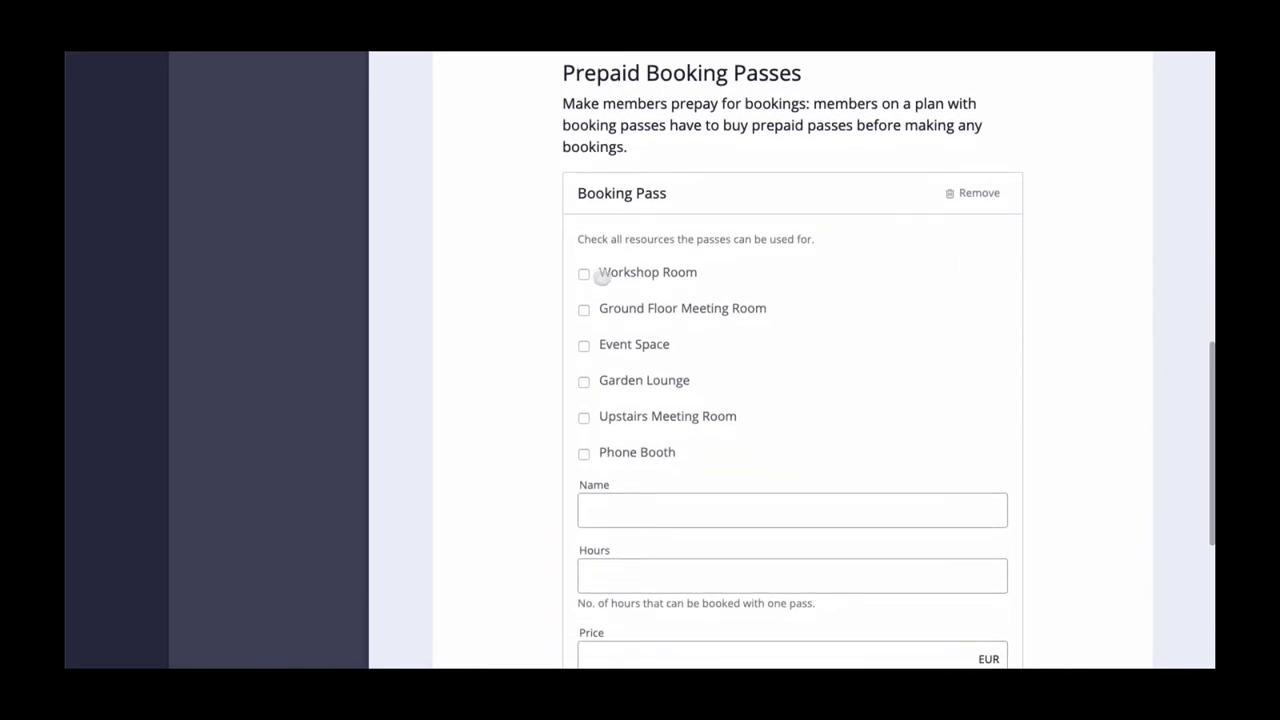
{"action": "left_click", "coordinate": [583, 272]}
{"action": "left_click", "coordinate": [631, 505]}
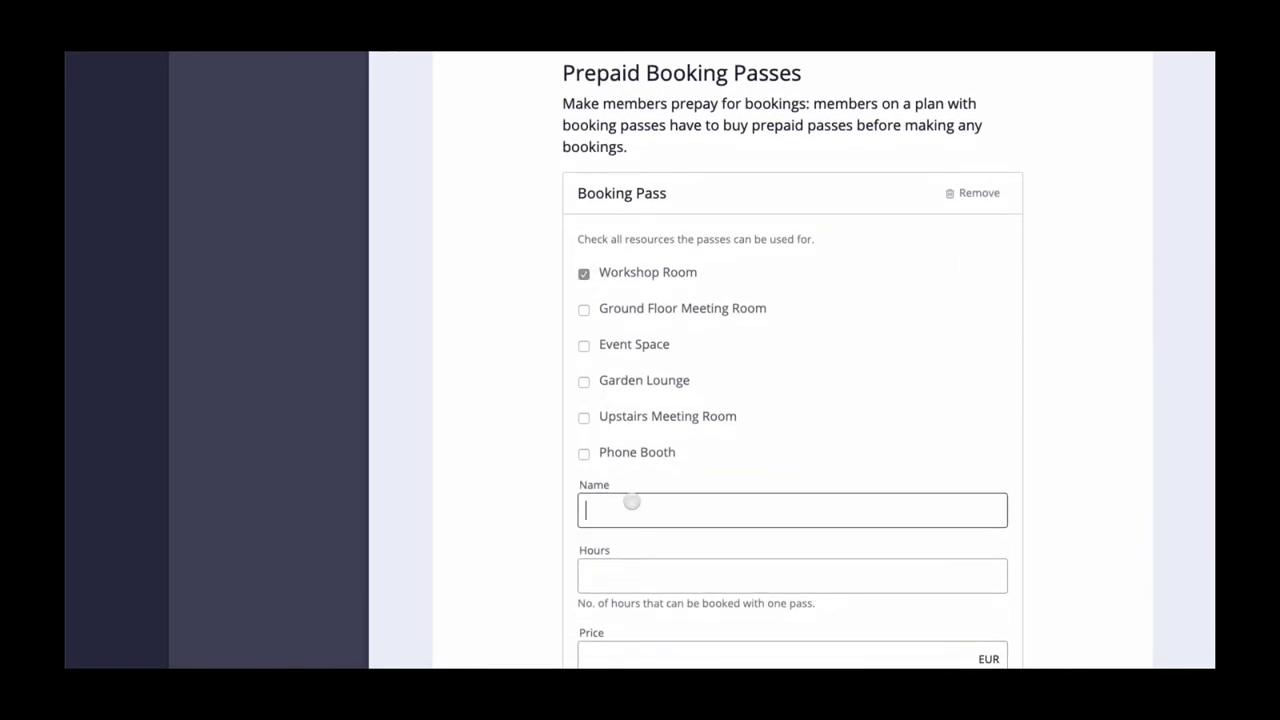
{"action": "type", "text": "Workshop Hours"}
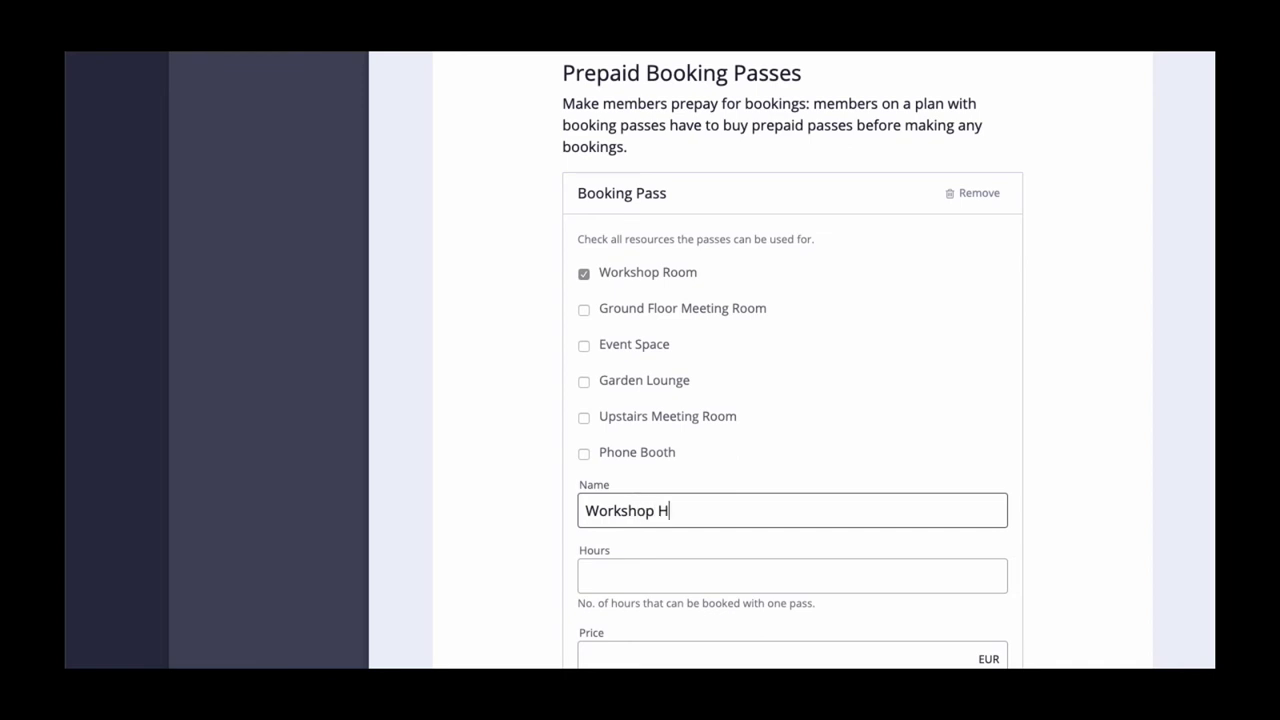
{"action": "left_click", "coordinate": [604, 584]}
{"action": "type", "text": "2"}
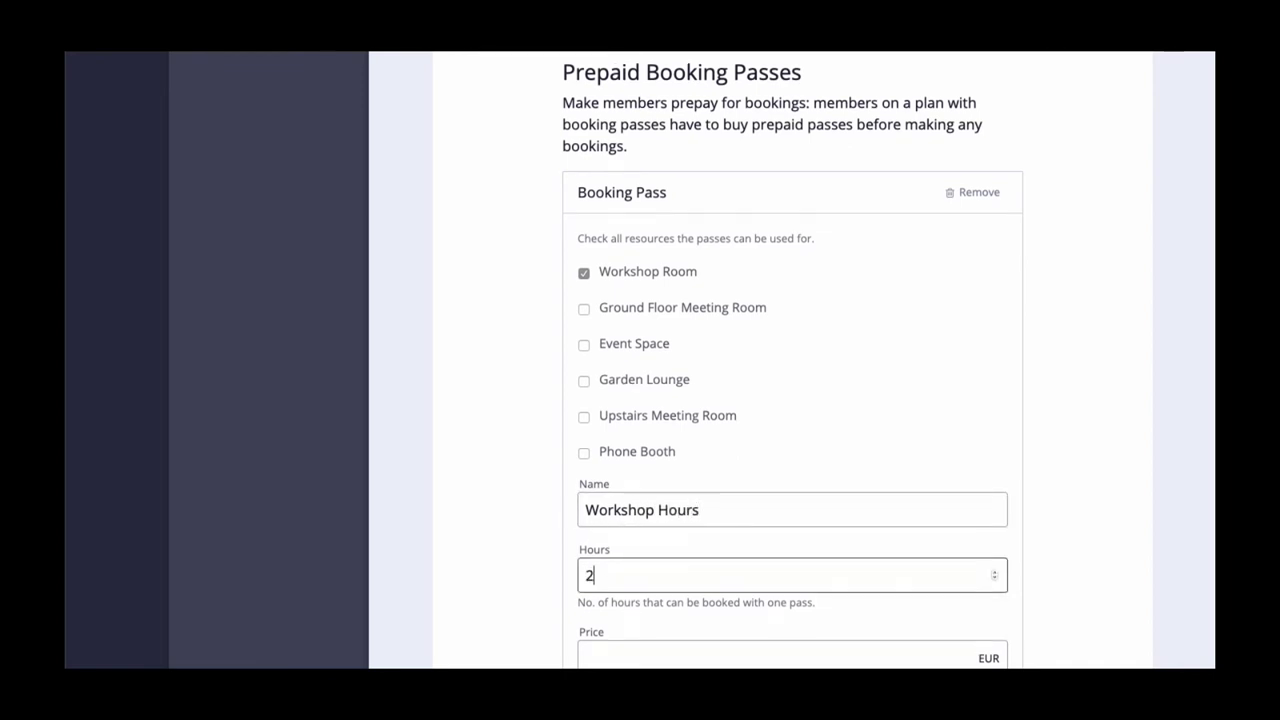
{"action": "scroll", "coordinate": [607, 590], "scroll_direction": "down", "scroll_amount": 1}
{"action": "left_click", "coordinate": [606, 580]}
{"action": "type", "text": "100"}
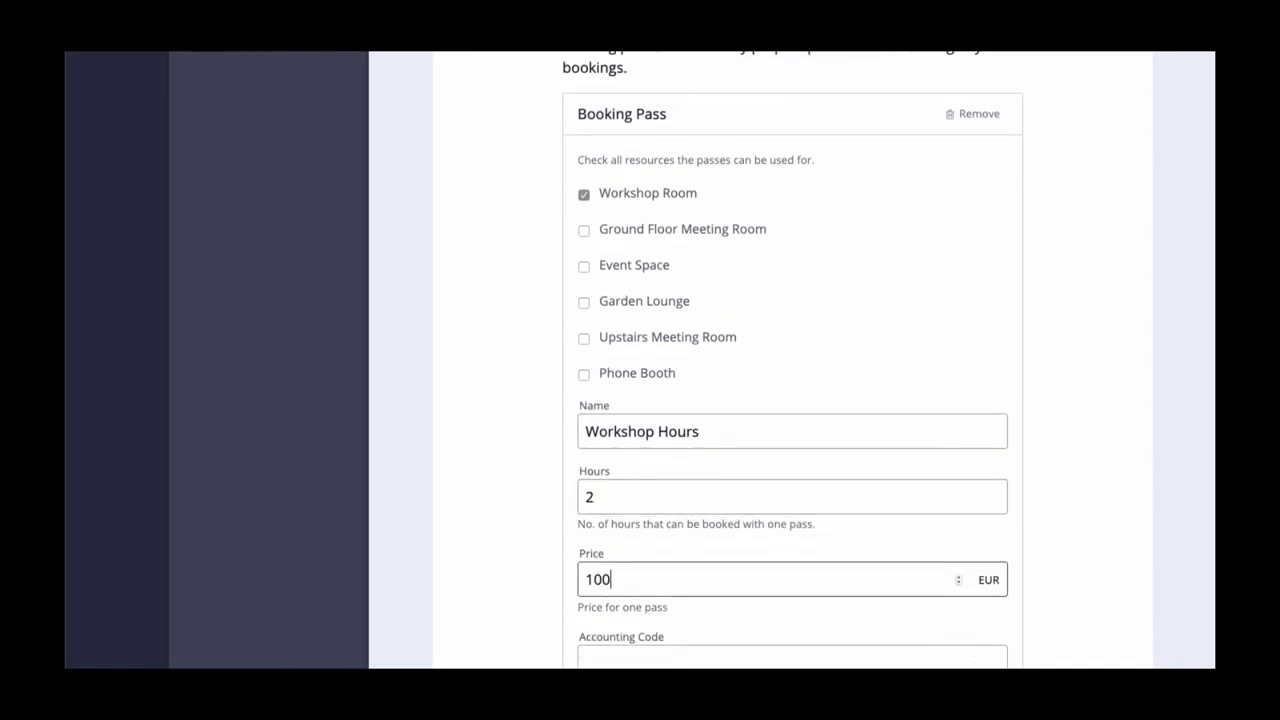
{"action": "scroll", "coordinate": [493, 478], "scroll_direction": "down", "scroll_amount": 3}
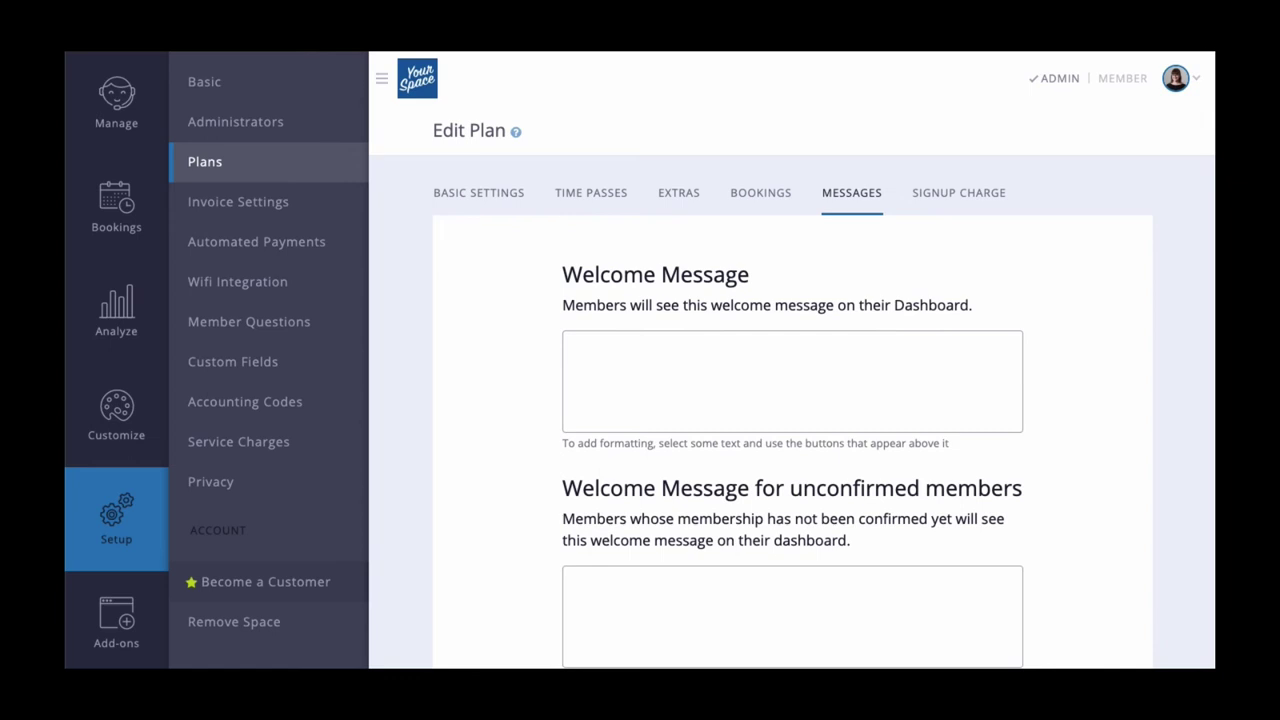
- Scroll past the empty welcome messages to the public Plans & Pricing page listing Drop-In and Part-Time
{"action": "scroll", "coordinate": [640, 360], "scroll_direction": "down", "scroll_amount": 4}
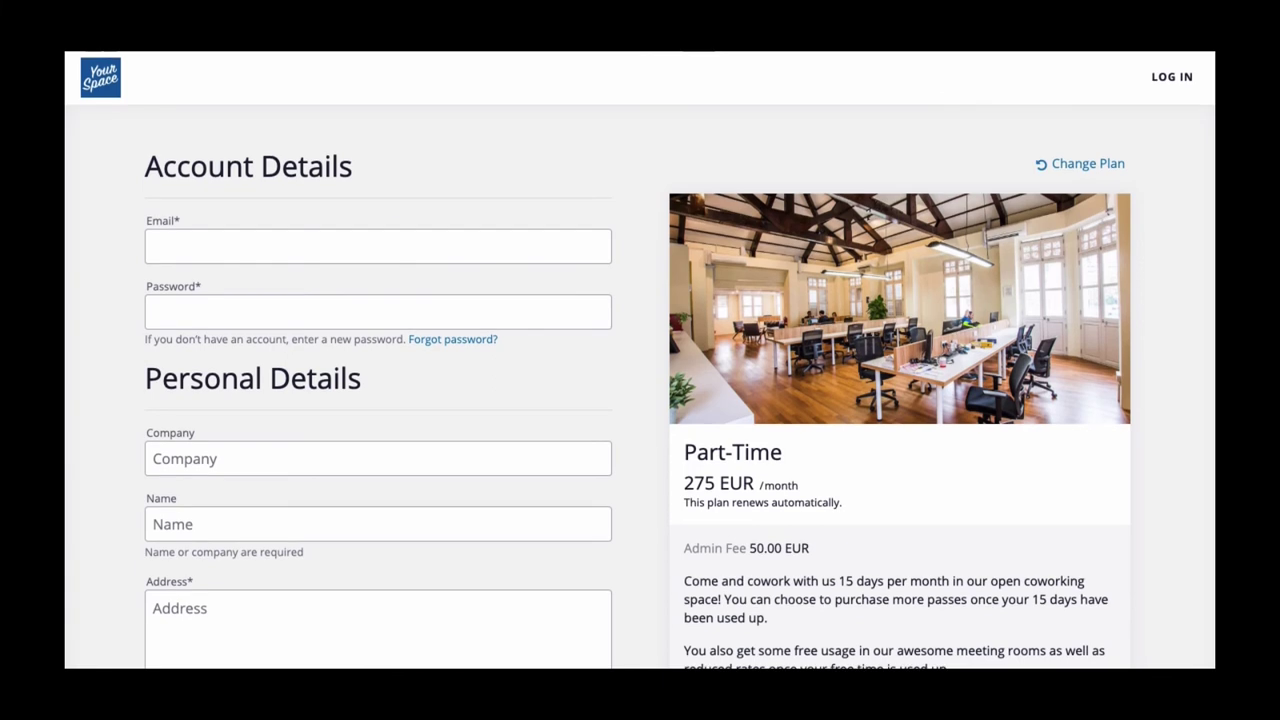
- Scroll through the Part-Time signup form preview before returning to the 50 EUR Admin Fee signup charge
{"action": "scroll", "coordinate": [640, 360], "scroll_direction": "down", "scroll_amount": 4}
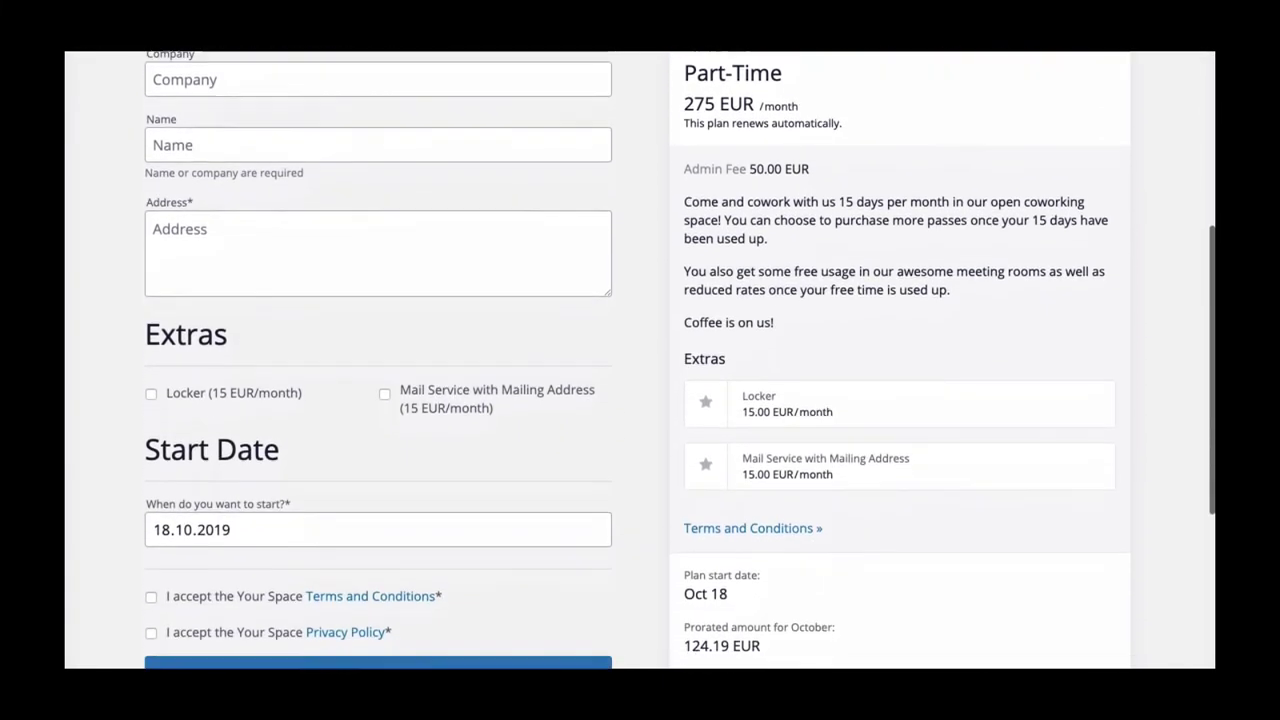
{"action": "scroll", "coordinate": [640, 360], "scroll_direction": "down", "scroll_amount": 3}
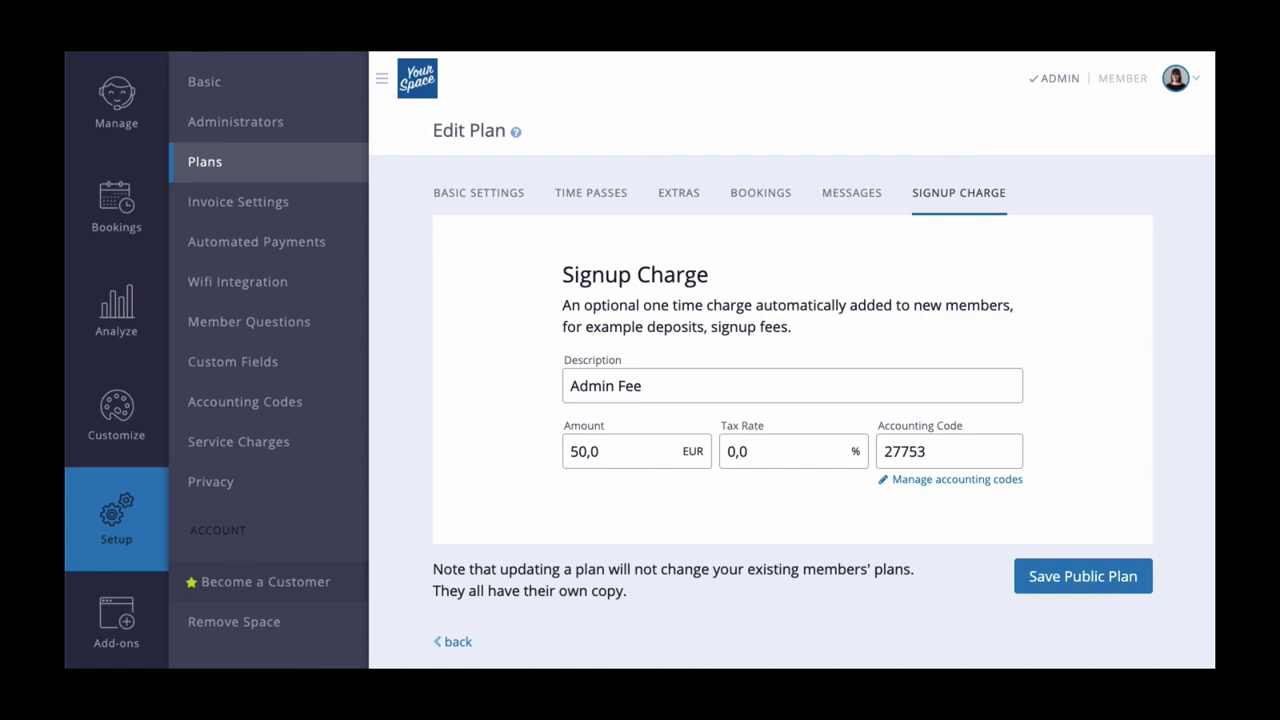
- Save the Part-Time public plan including its 50,0 EUR Admin Fee
{"action": "left_click", "coordinate": [1085, 564]}
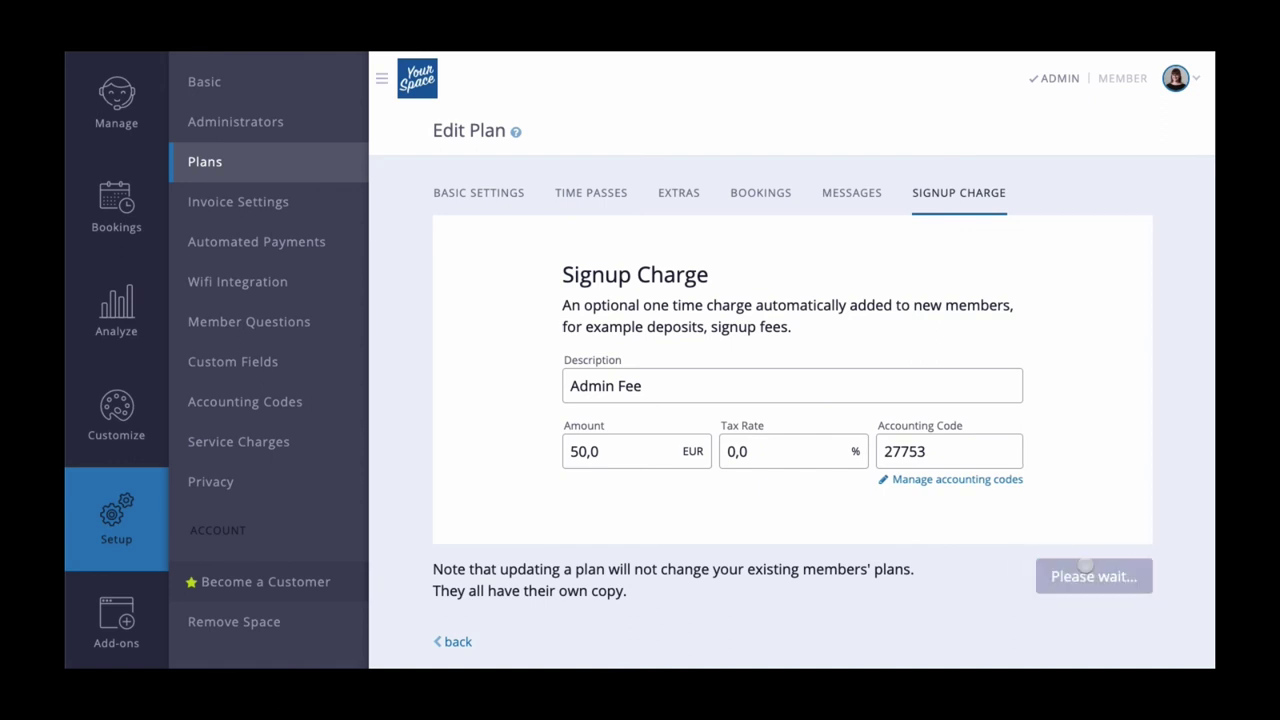